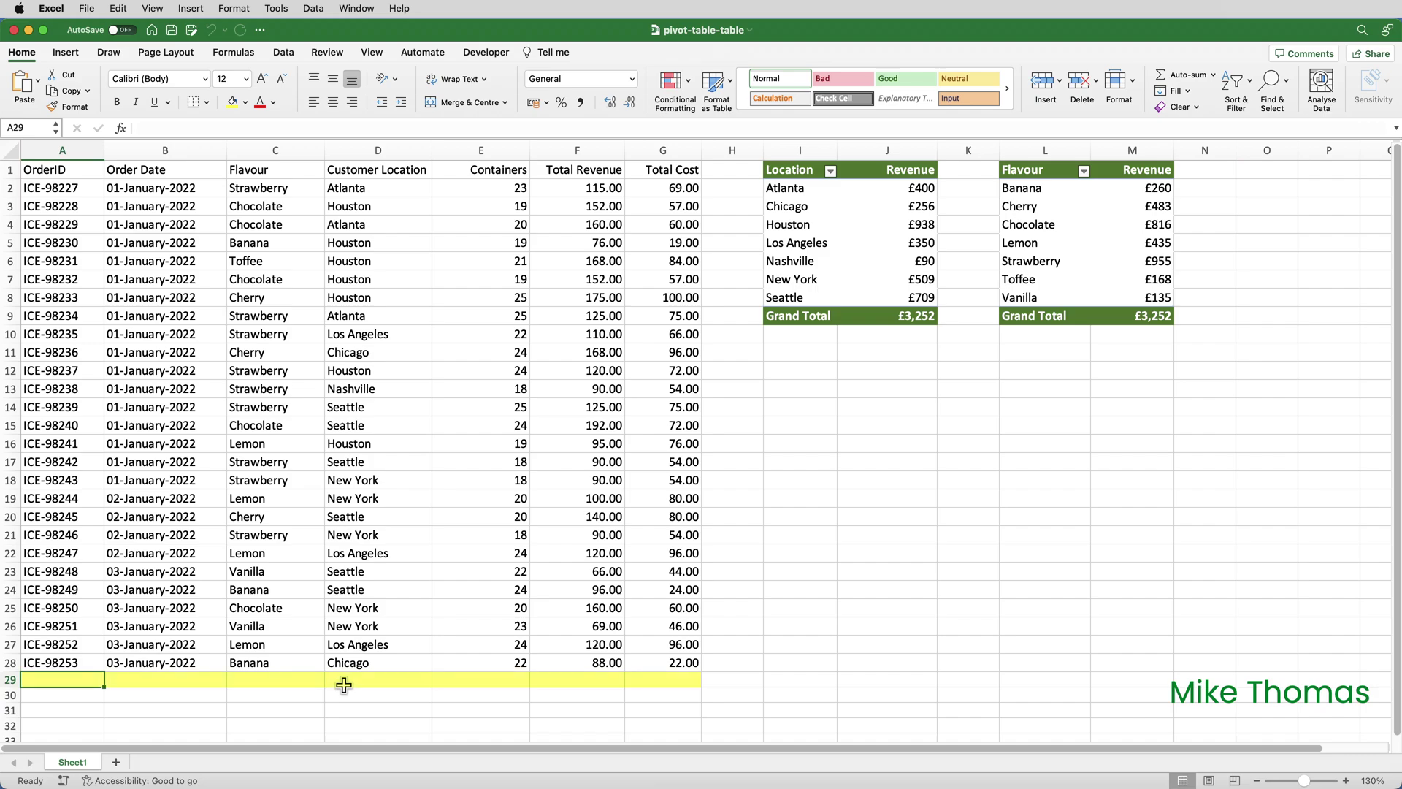
# Enter order ICE-98254 in A29 and copy row 28's date, flavour, location and figures into B29:G29
pyautogui.write('ICE')
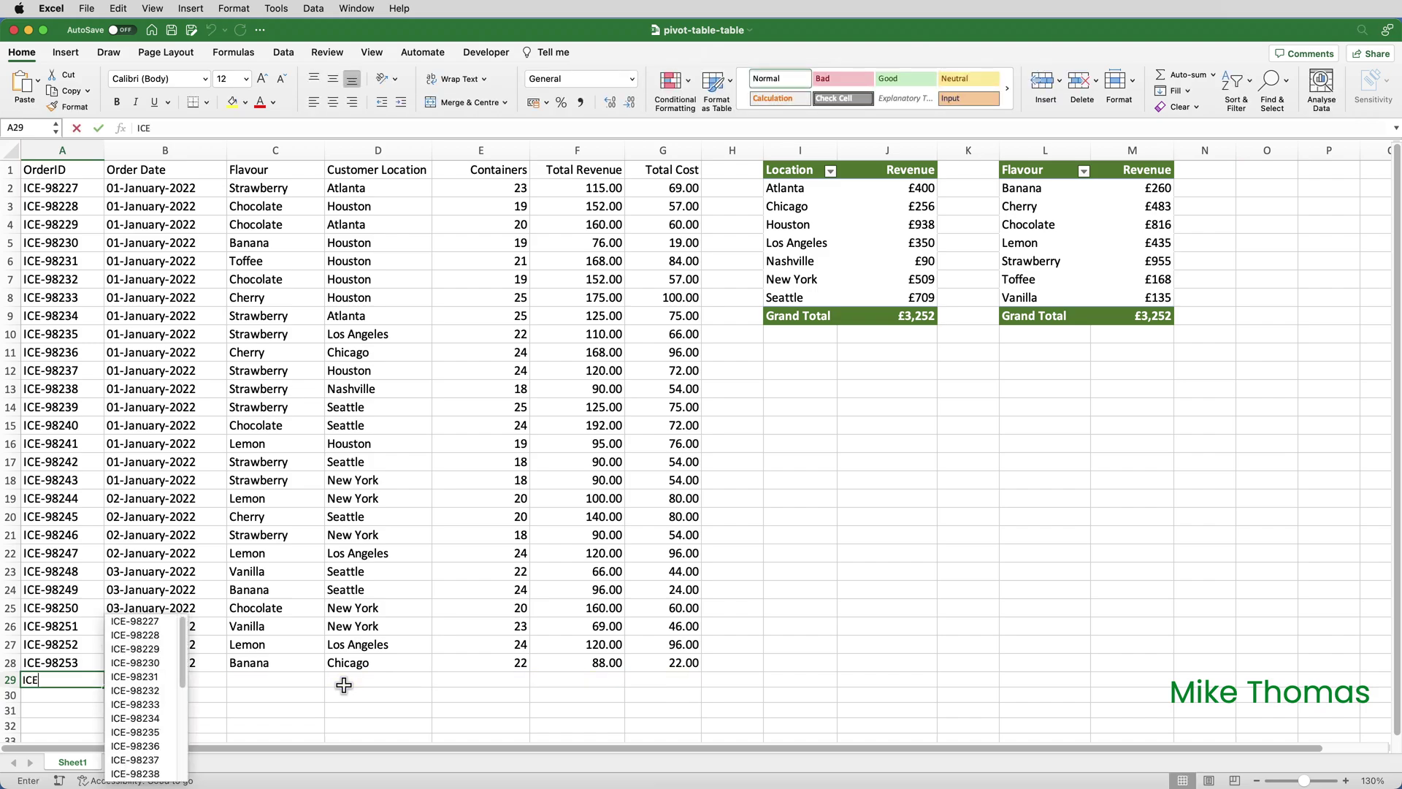
pyautogui.write('-98')
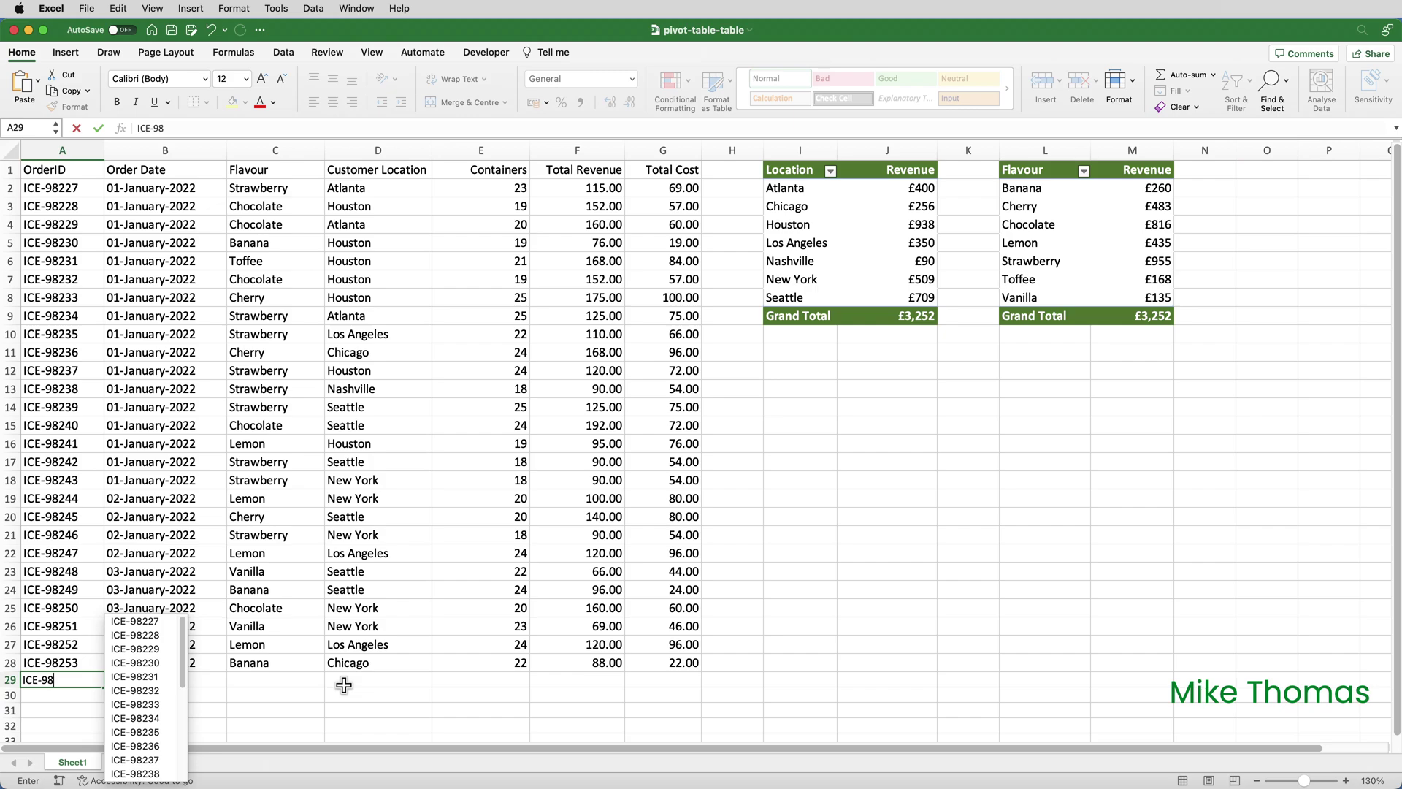
pyautogui.write('24')
pyautogui.write('54')
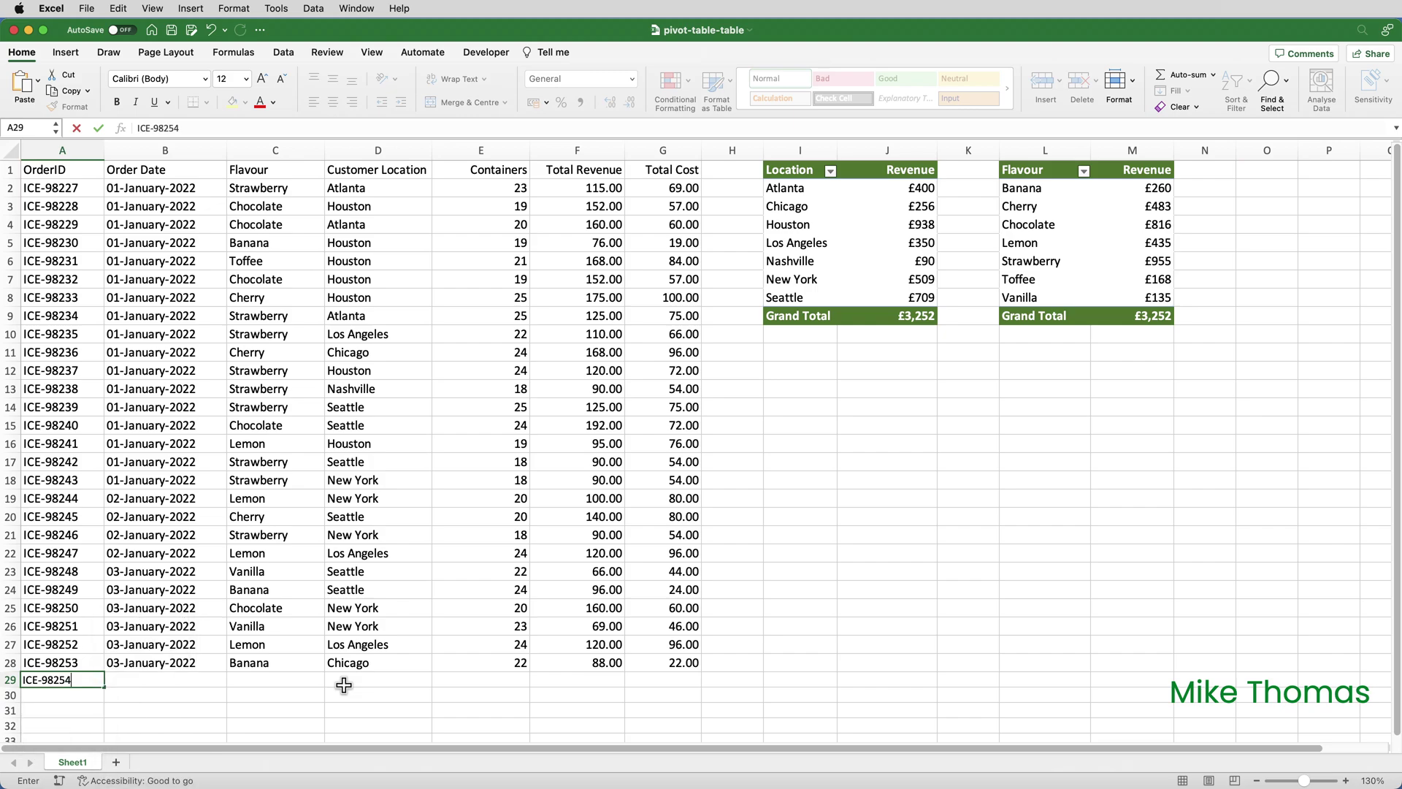
pyautogui.press('Return')
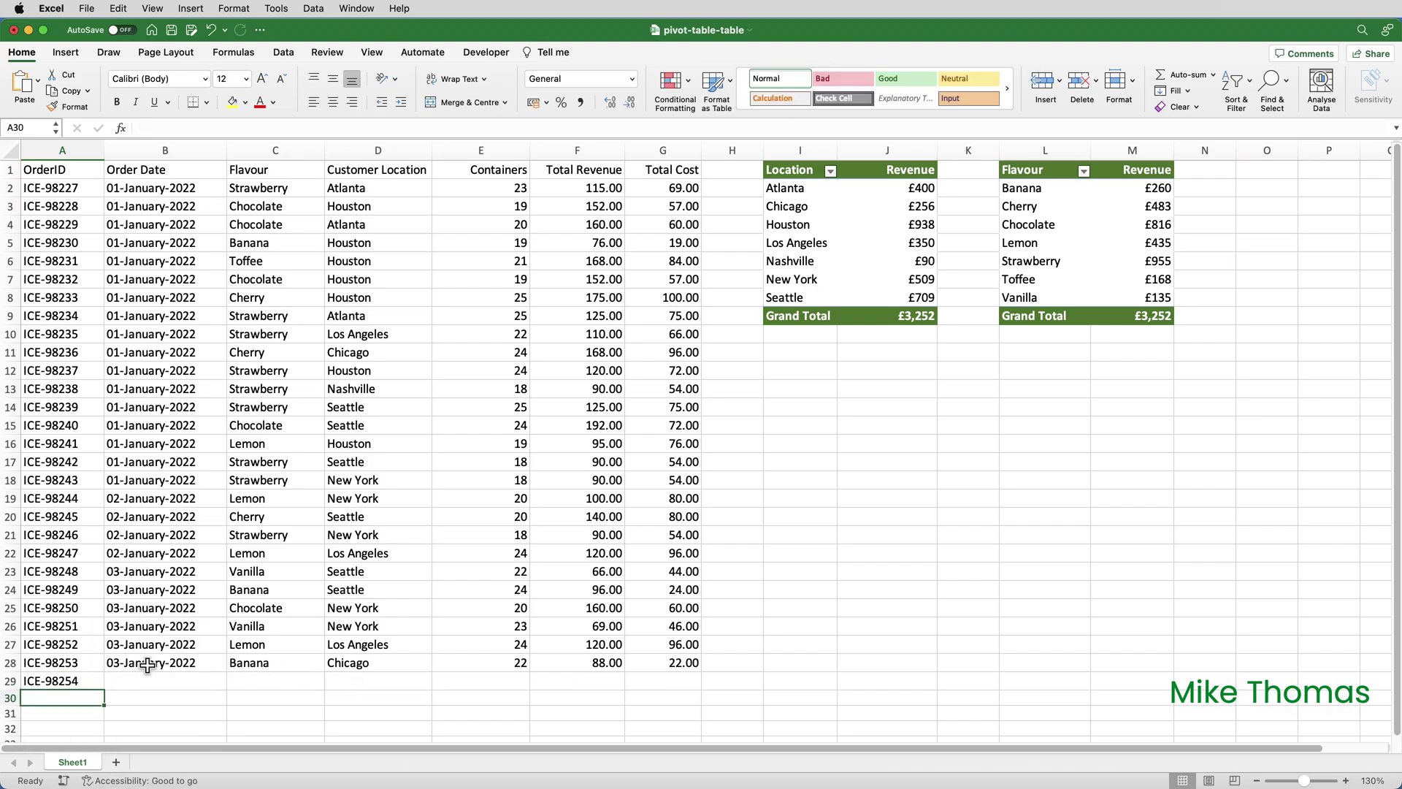
pyautogui.moveTo(147, 664); pyautogui.dragTo(652, 667)
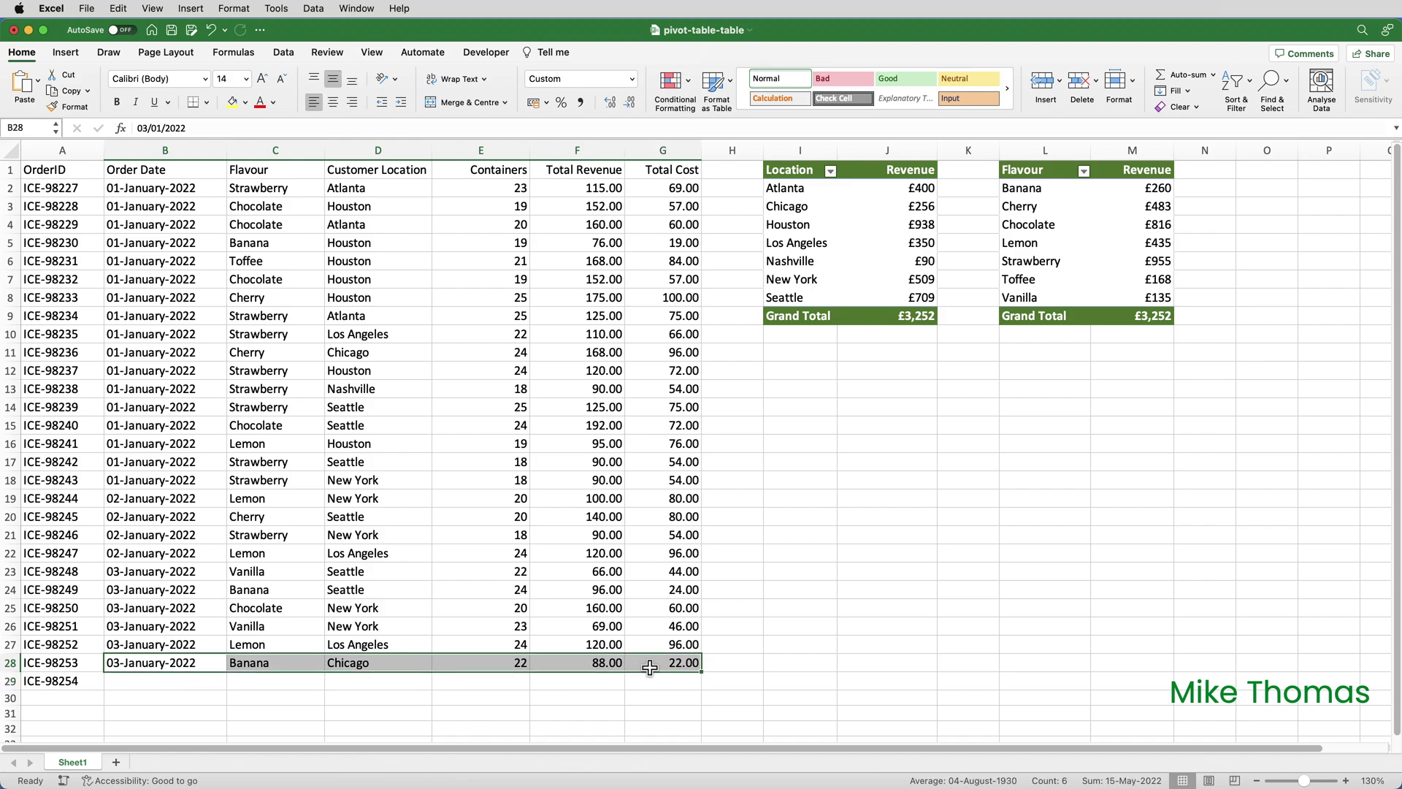
pyautogui.press('super+c')
pyautogui.click(168, 682)
pyautogui.press('super+v')
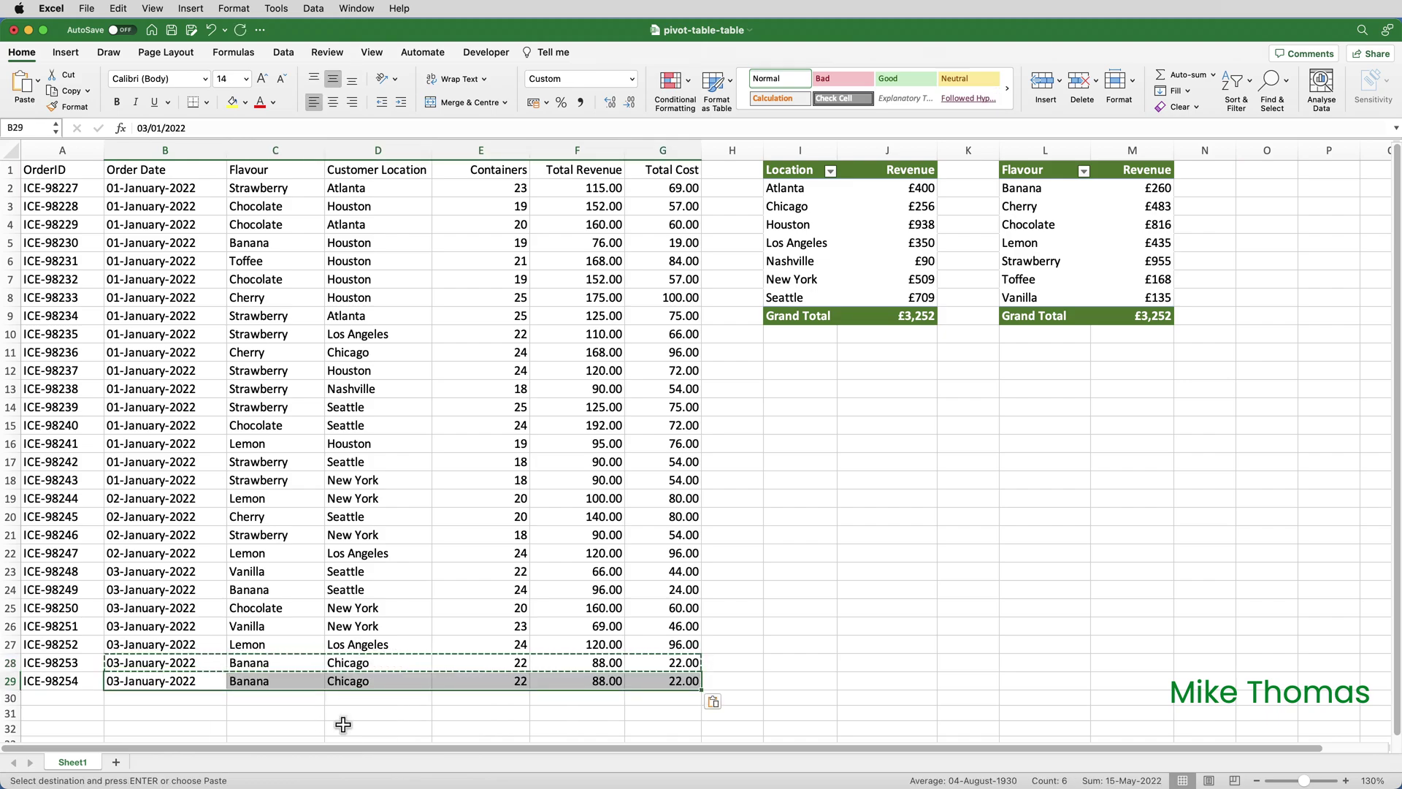
pyautogui.press('Escape')
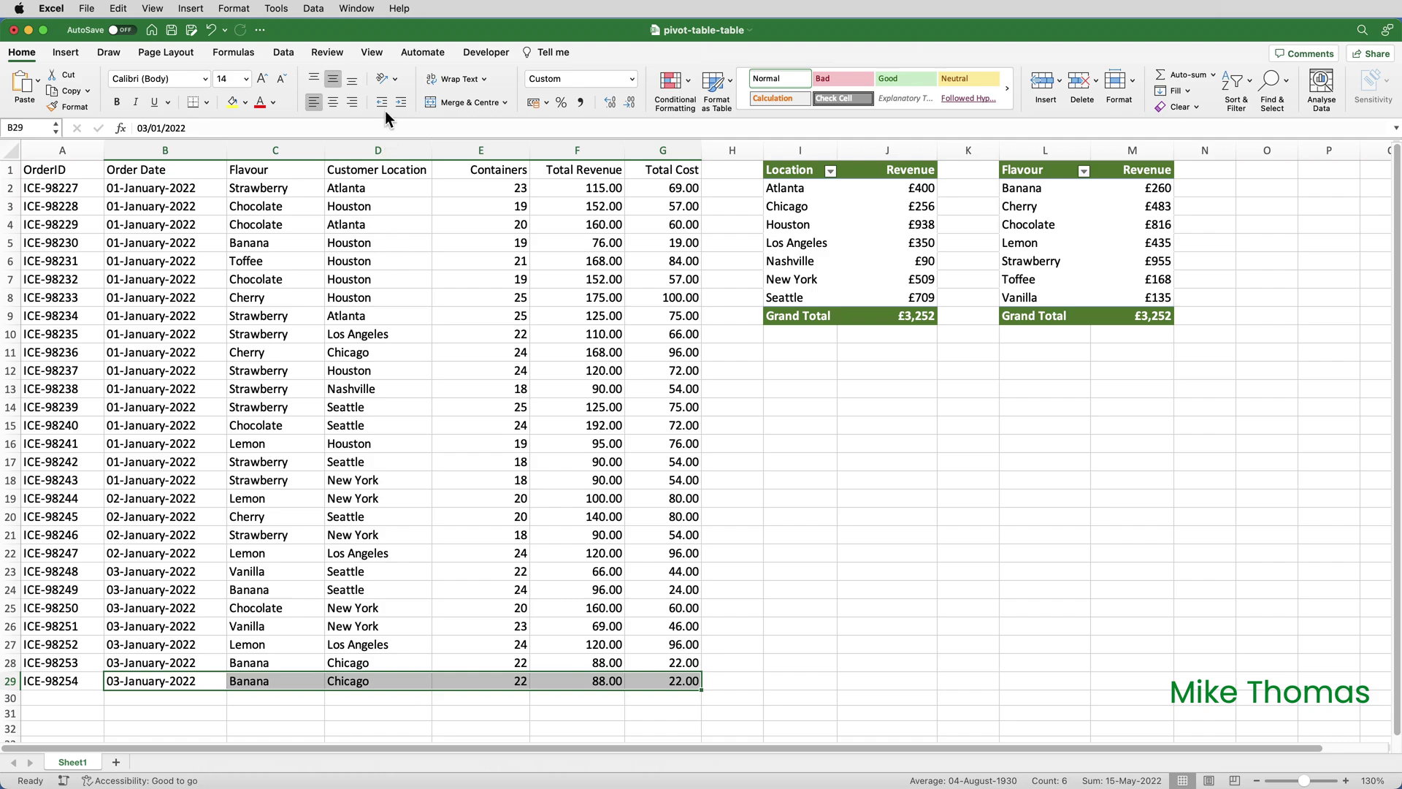
pyautogui.click(283, 54)
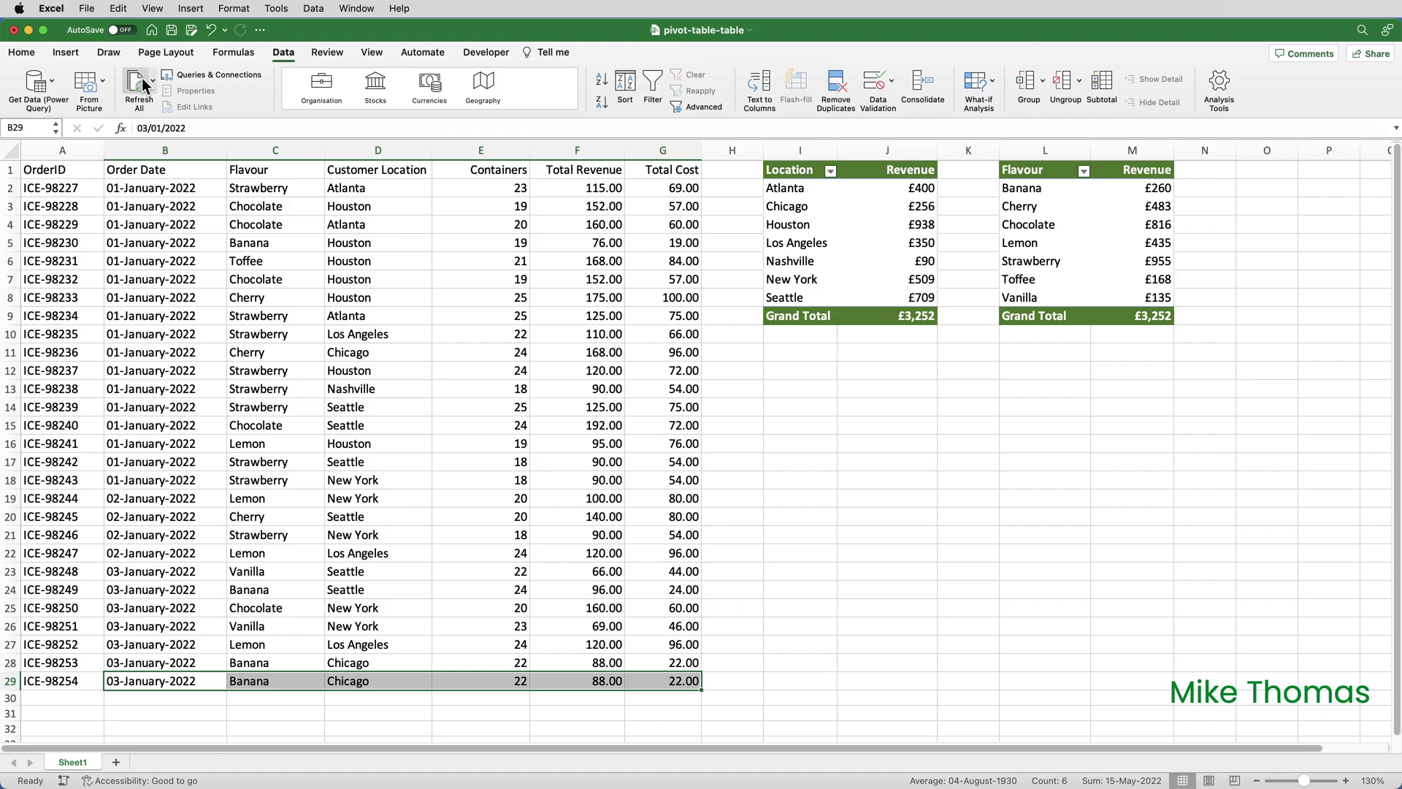
# Change the Location pivot's source range to end at $G$29, so Chicago shows £344
pyautogui.click(799, 202)
pyautogui.click(793, 170)
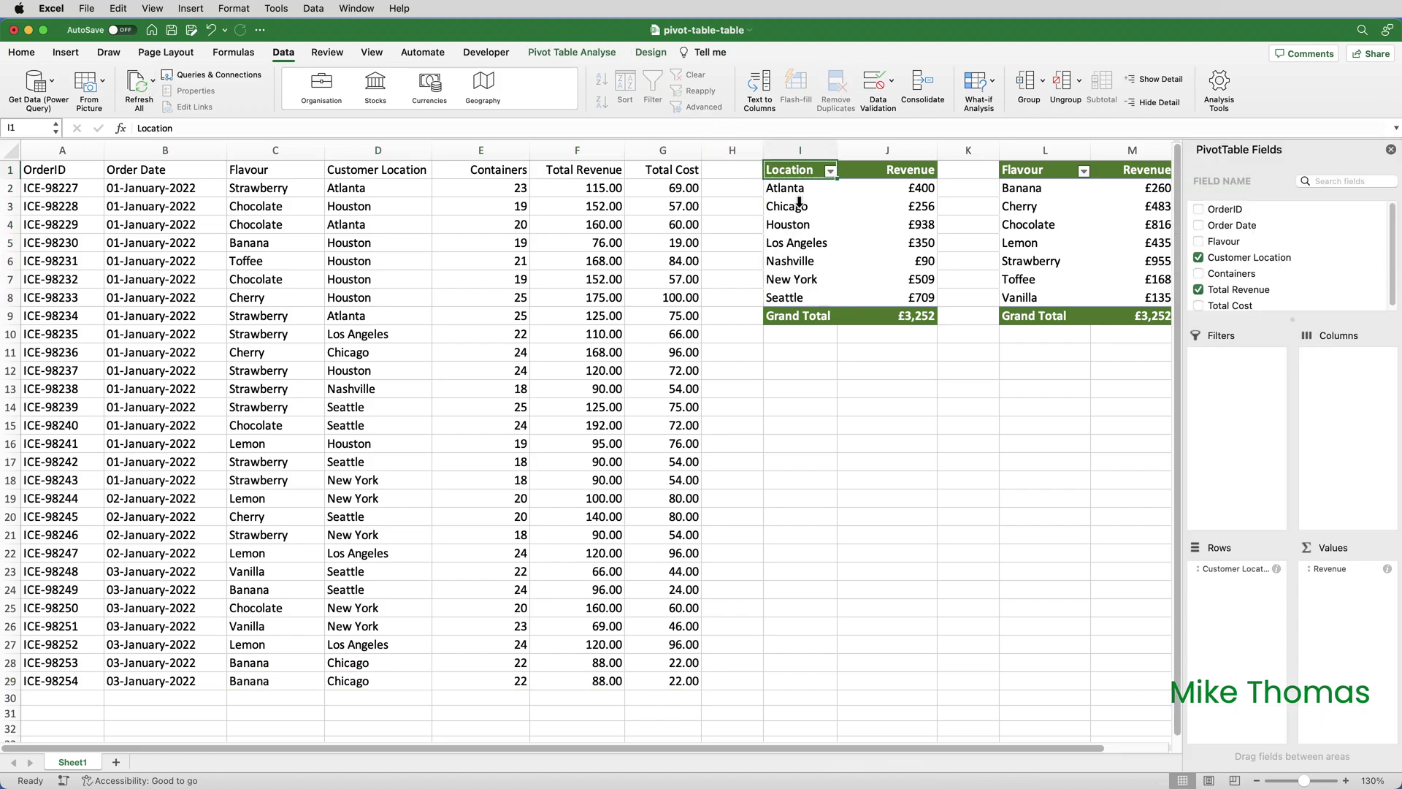
pyautogui.click(583, 55)
pyautogui.click(580, 87)
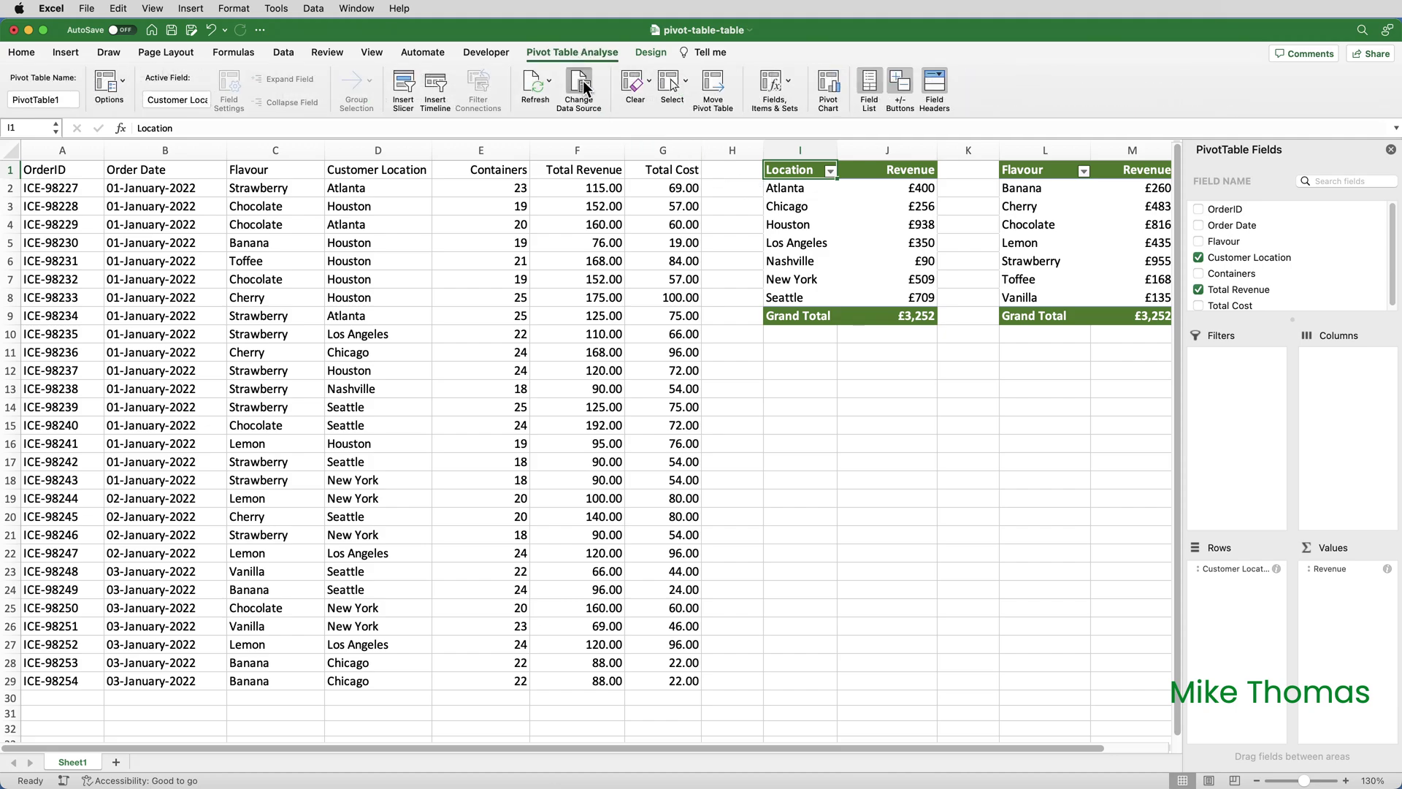
pyautogui.click(750, 254)
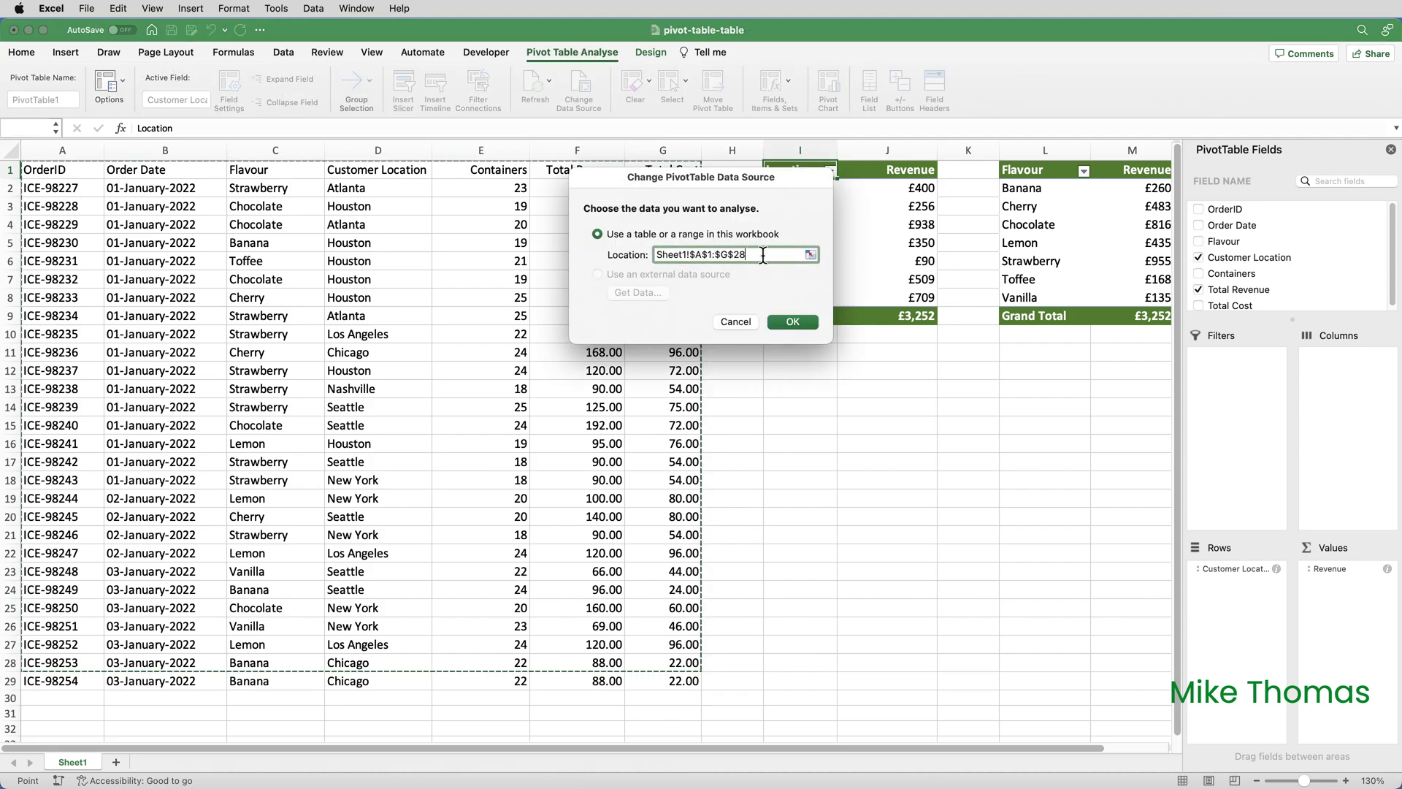
pyautogui.press('BackSpace')
pyautogui.write('9')
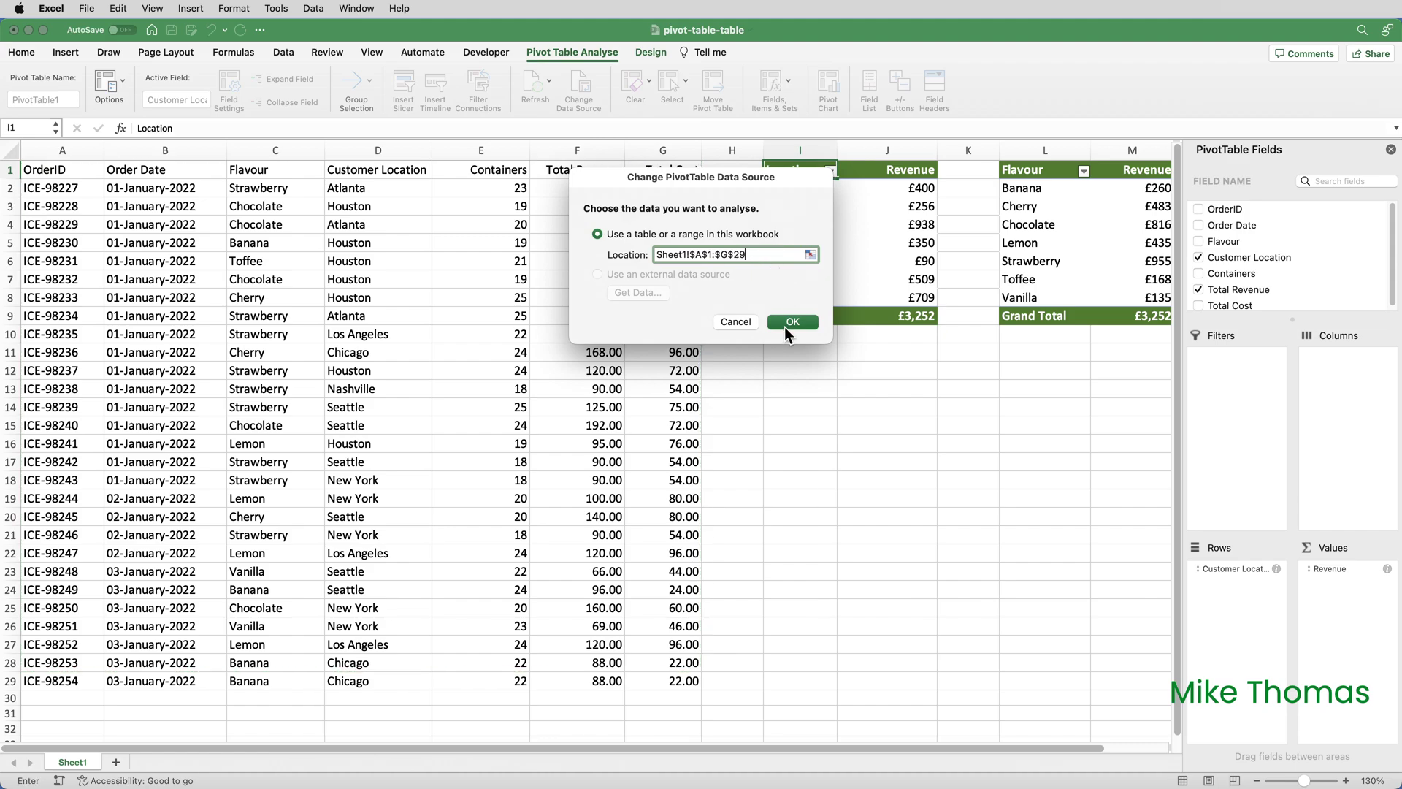
pyautogui.click(792, 322)
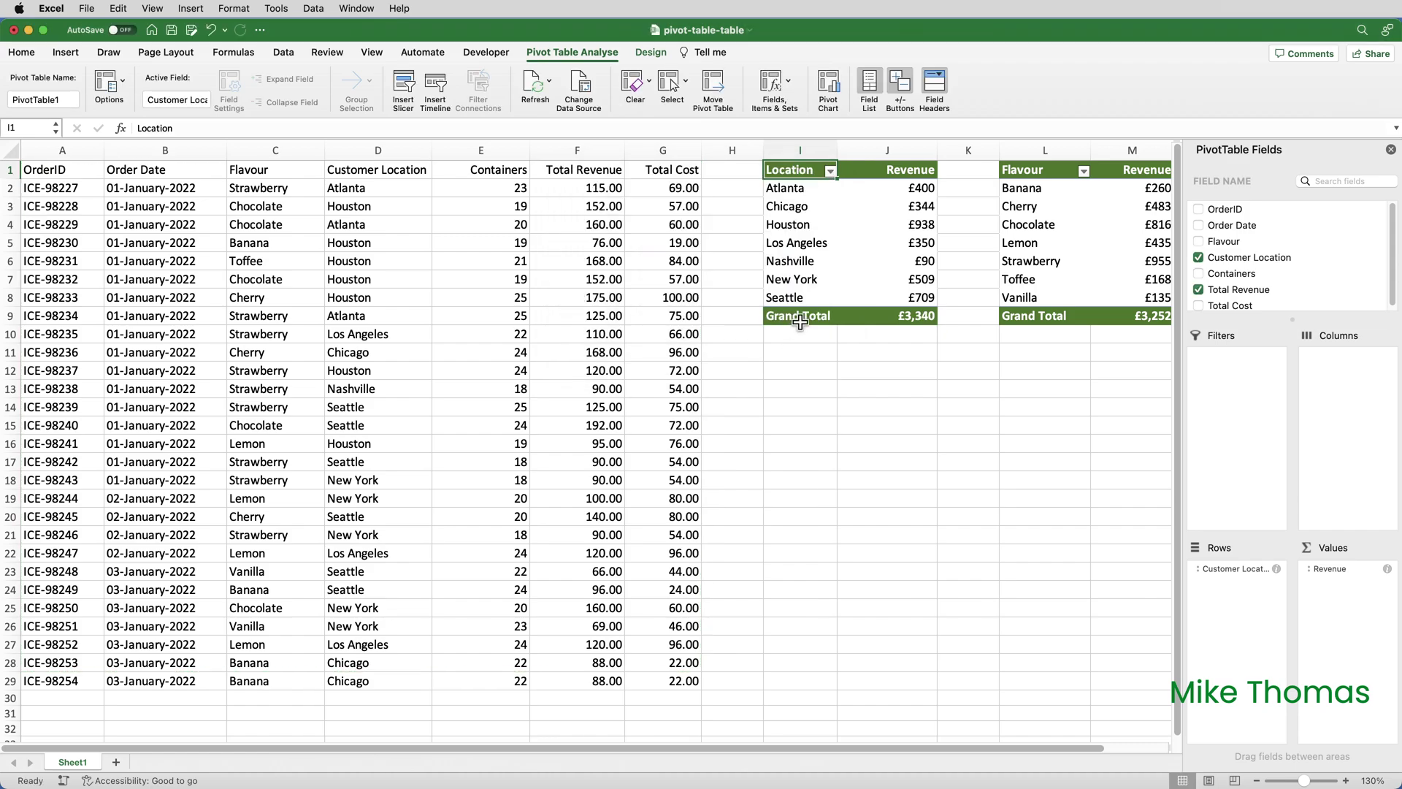
# Change the Flavour pivot's source range to end at $G$29, so Banana shows £348
pyautogui.click(1031, 242)
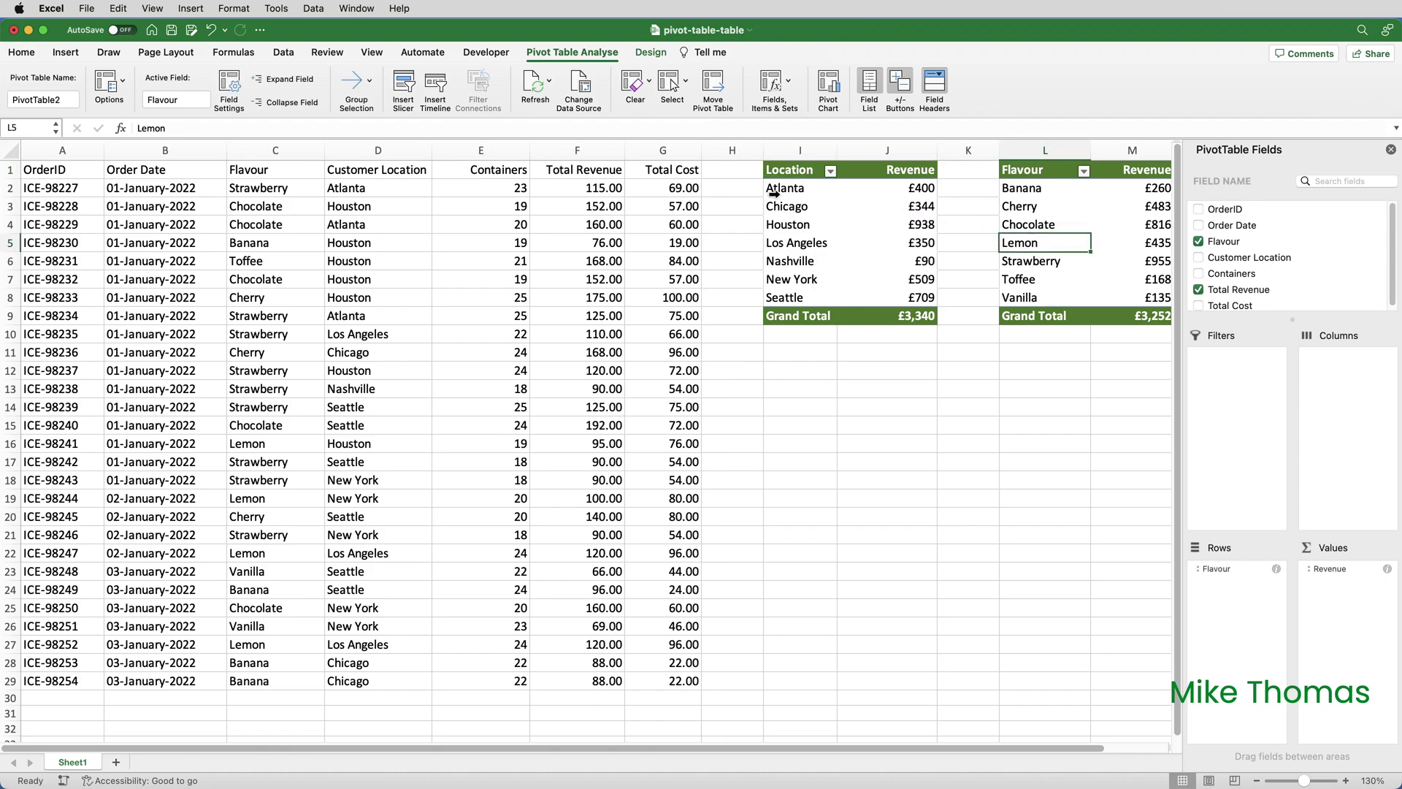
pyautogui.click(579, 85)
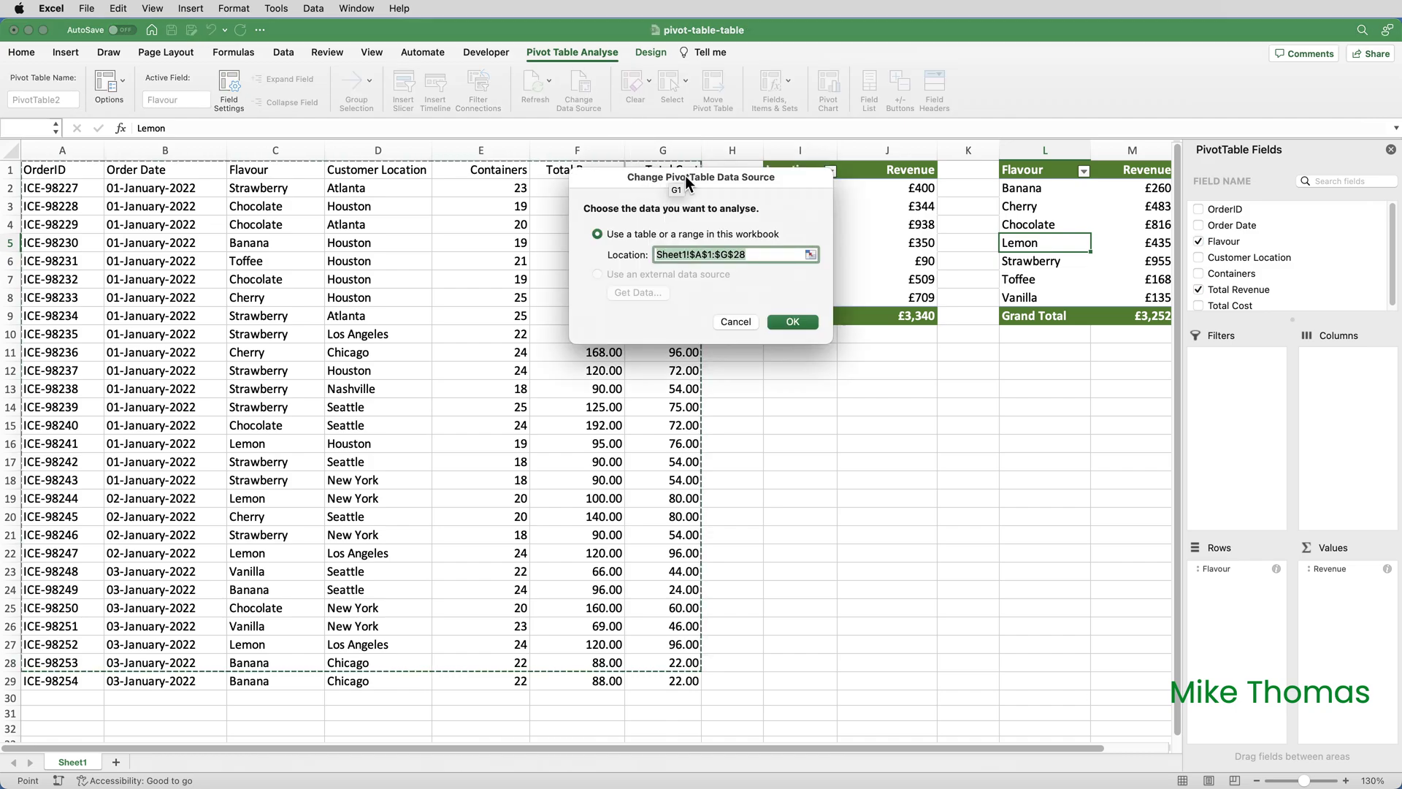
pyautogui.click(767, 255)
pyautogui.press('BackSpace')
pyautogui.write('9')
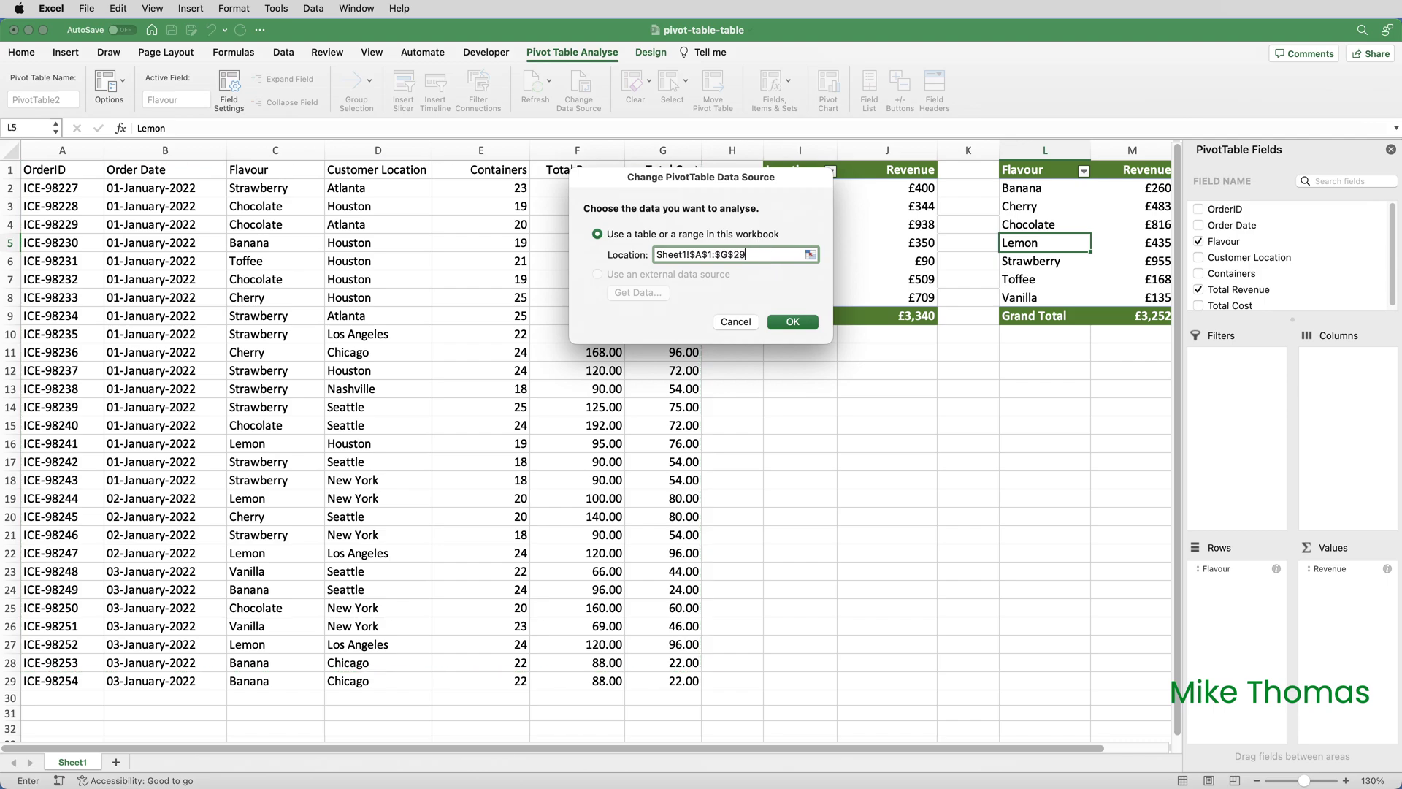
pyautogui.click(790, 322)
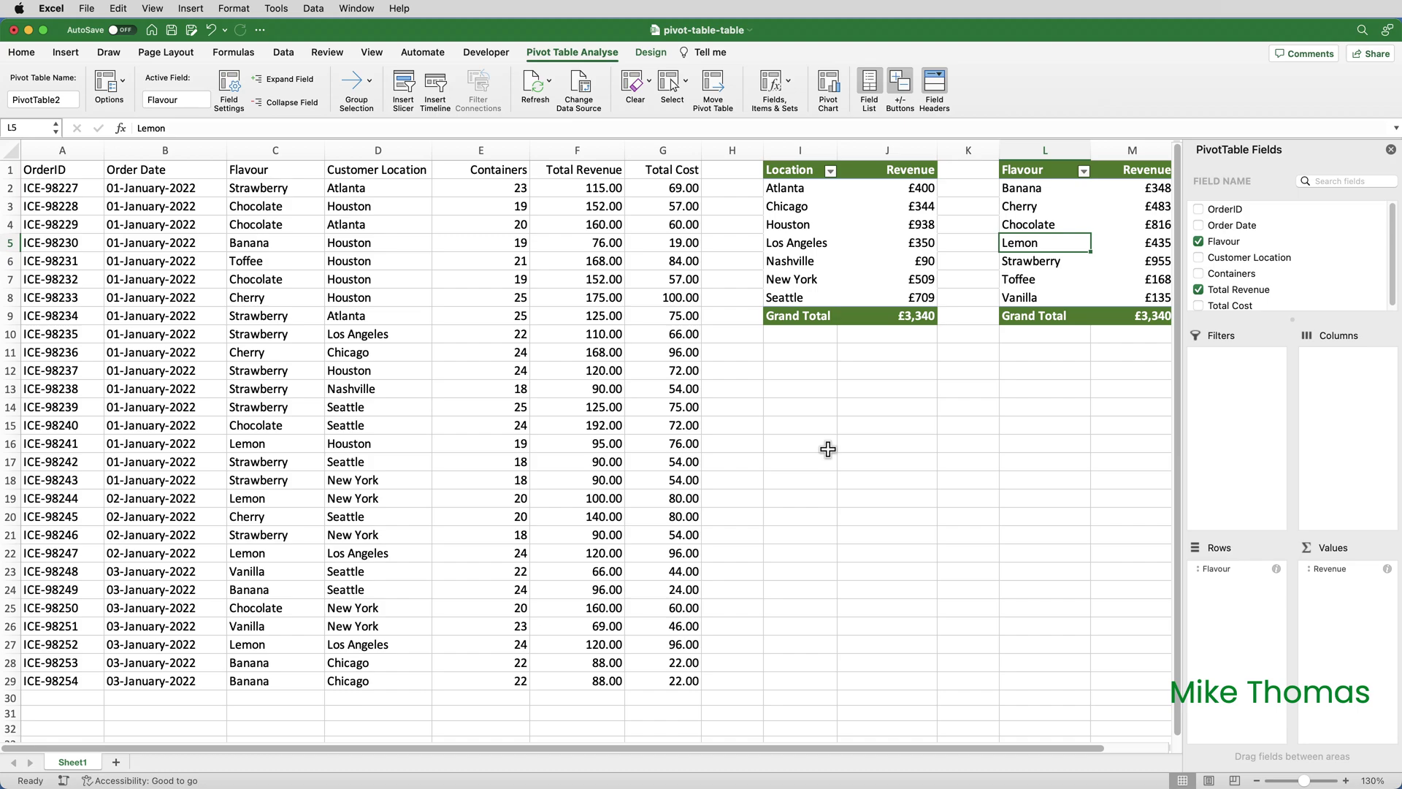
# Extend the Location pivot's data source to Sheet1!$A$1:$G$1000
pyautogui.click(807, 245)
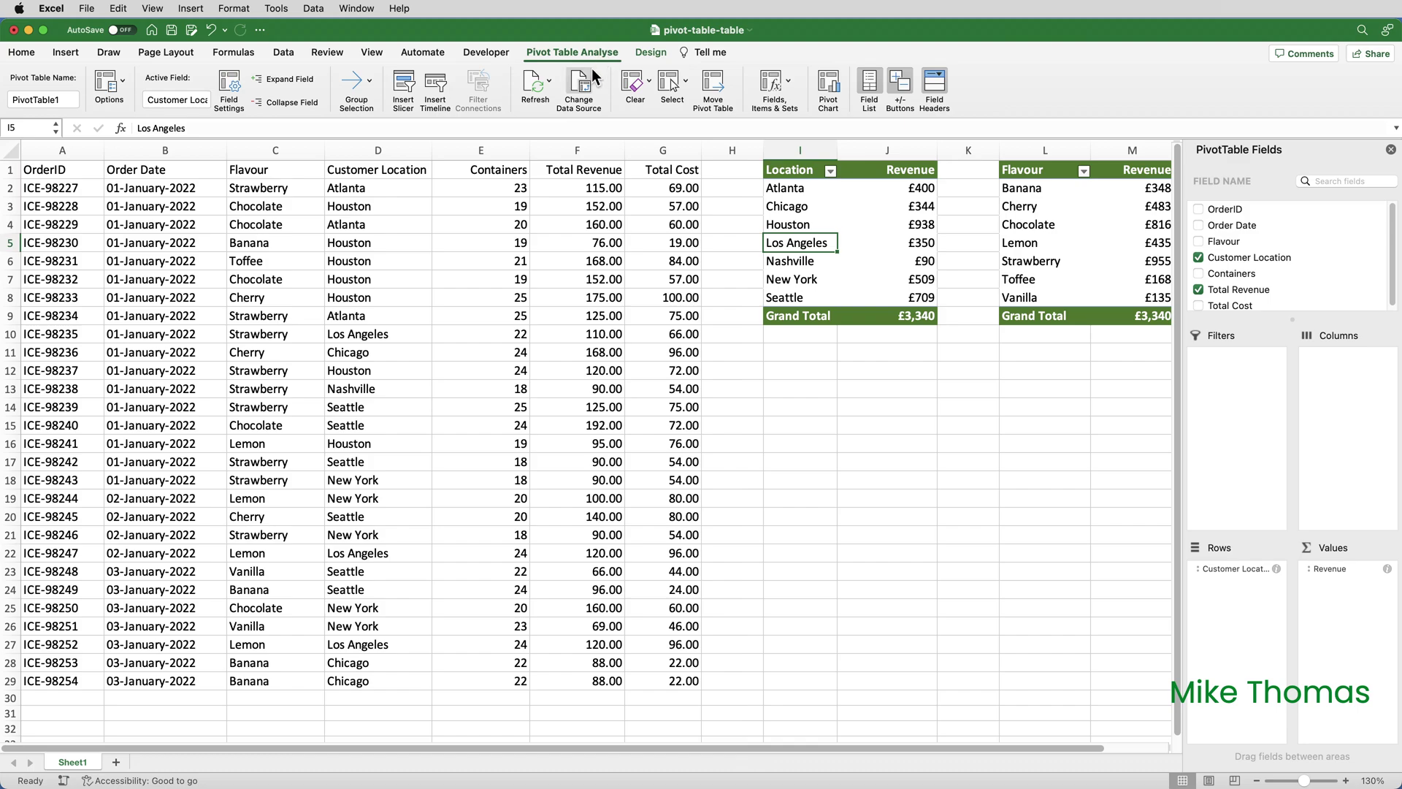
pyautogui.click(584, 85)
pyautogui.click(757, 254)
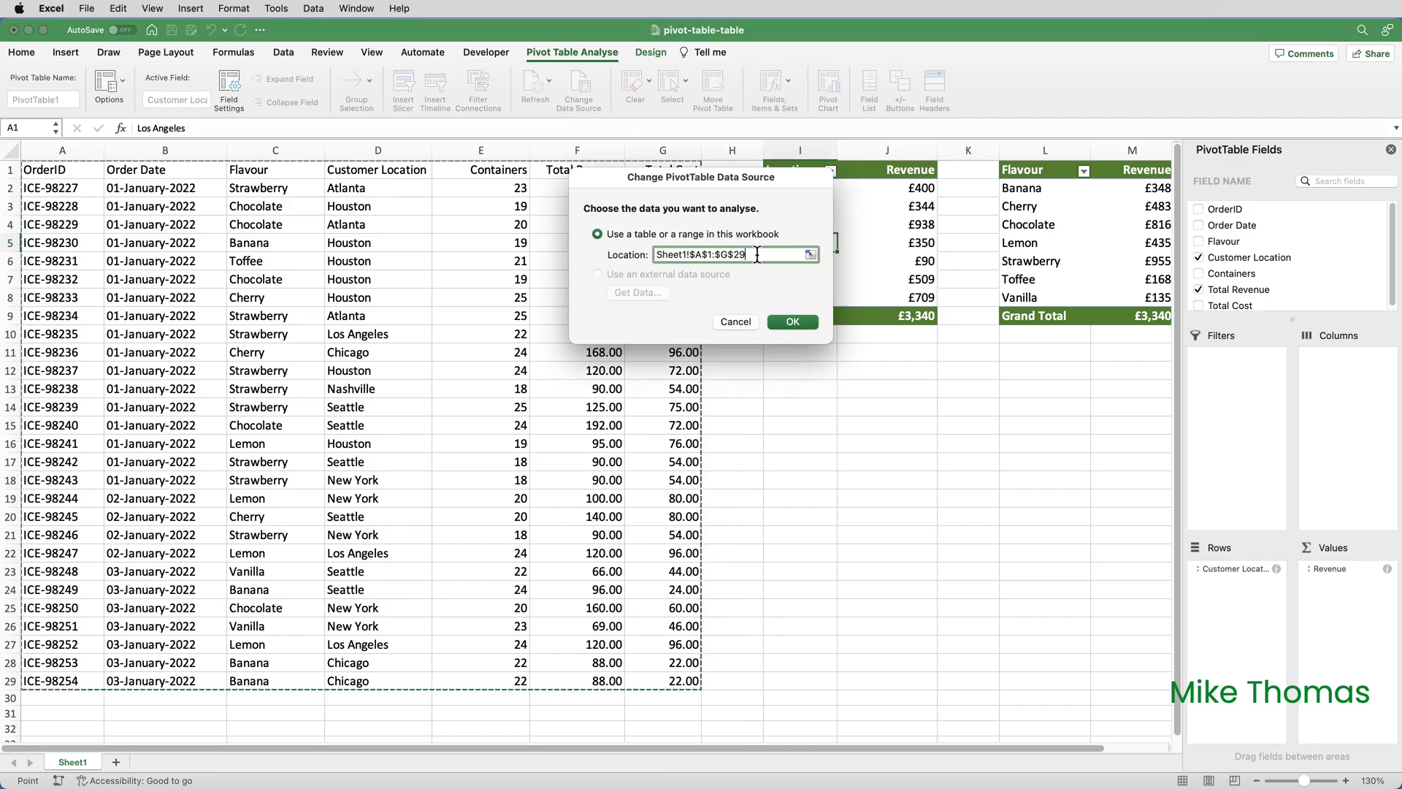
pyautogui.press('BackSpace')
pyautogui.press('BackSpace')
pyautogui.write('1')
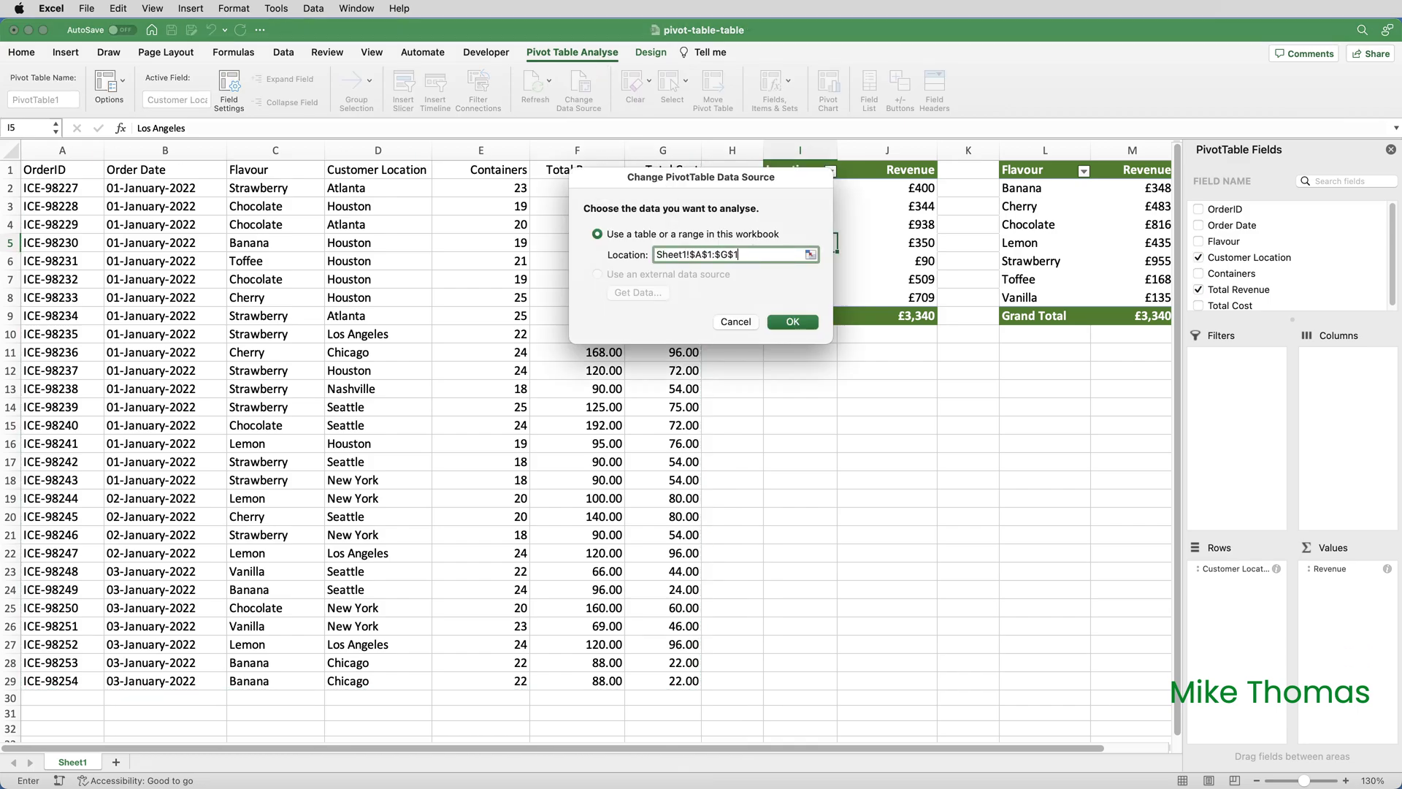
pyautogui.write('000')
pyautogui.click(788, 322)
# Extend the Flavour pivot's data source to Sheet1!$A$1:$G$1000
pyautogui.click(1026, 239)
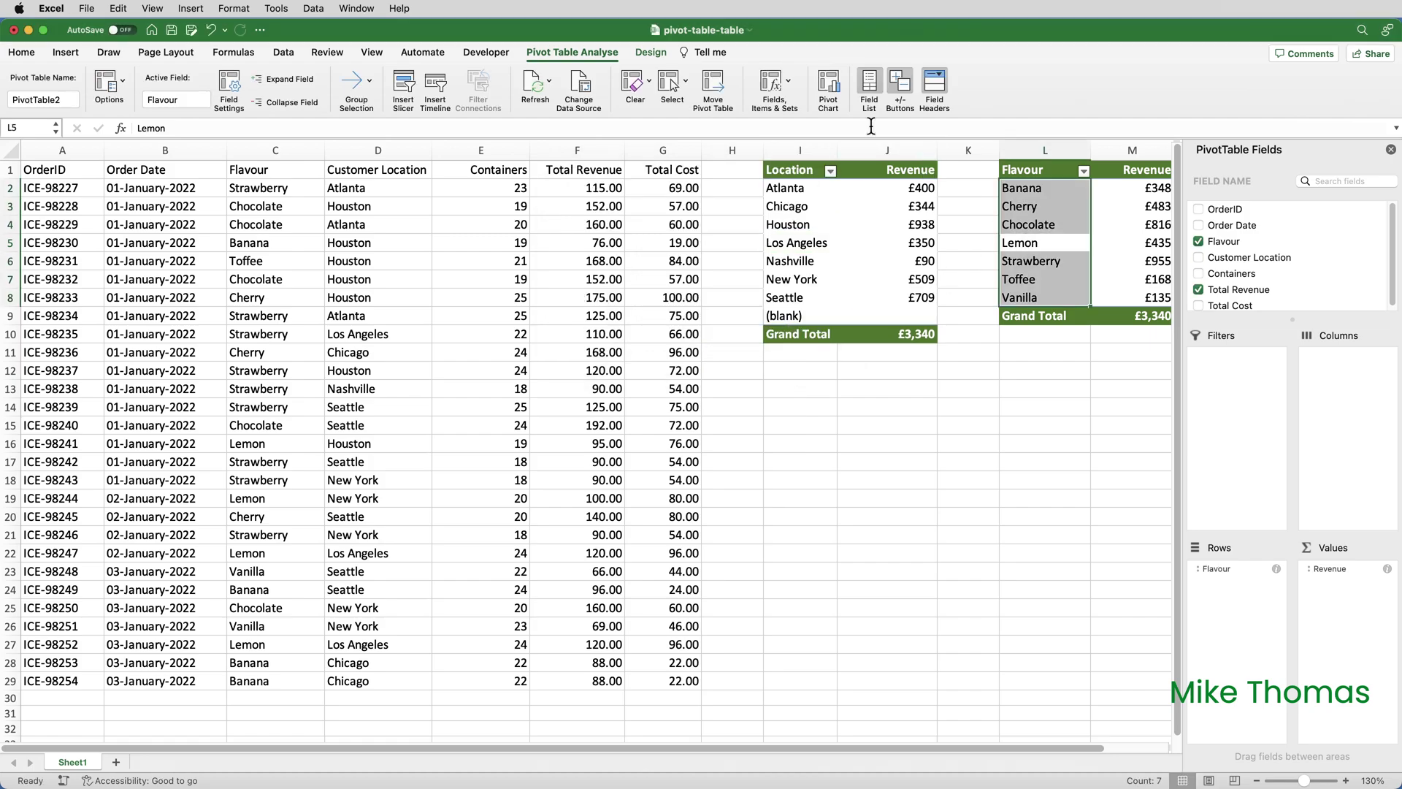
pyautogui.click(590, 86)
pyautogui.click(754, 254)
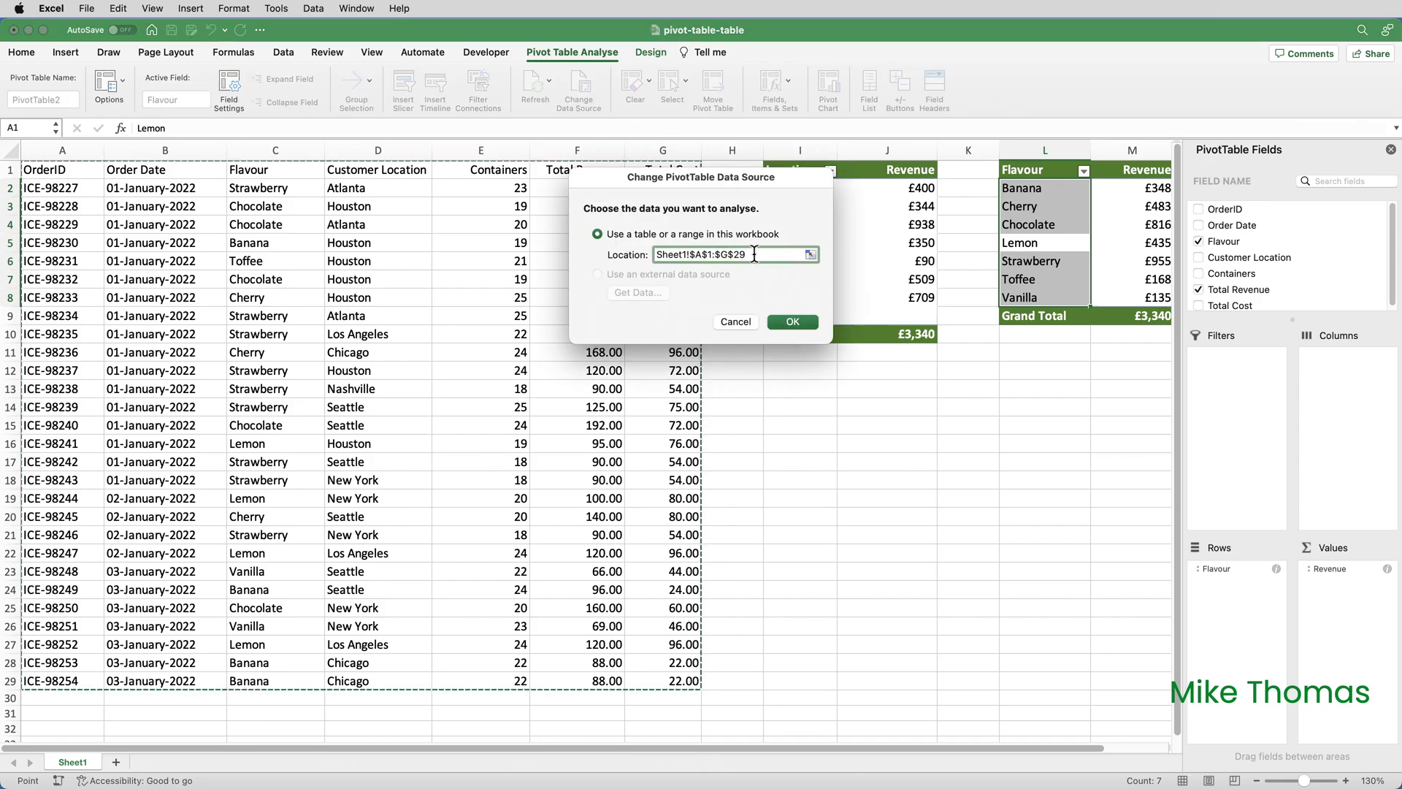
pyautogui.press('BackSpace')
pyautogui.press('BackSpace')
pyautogui.write('1000')
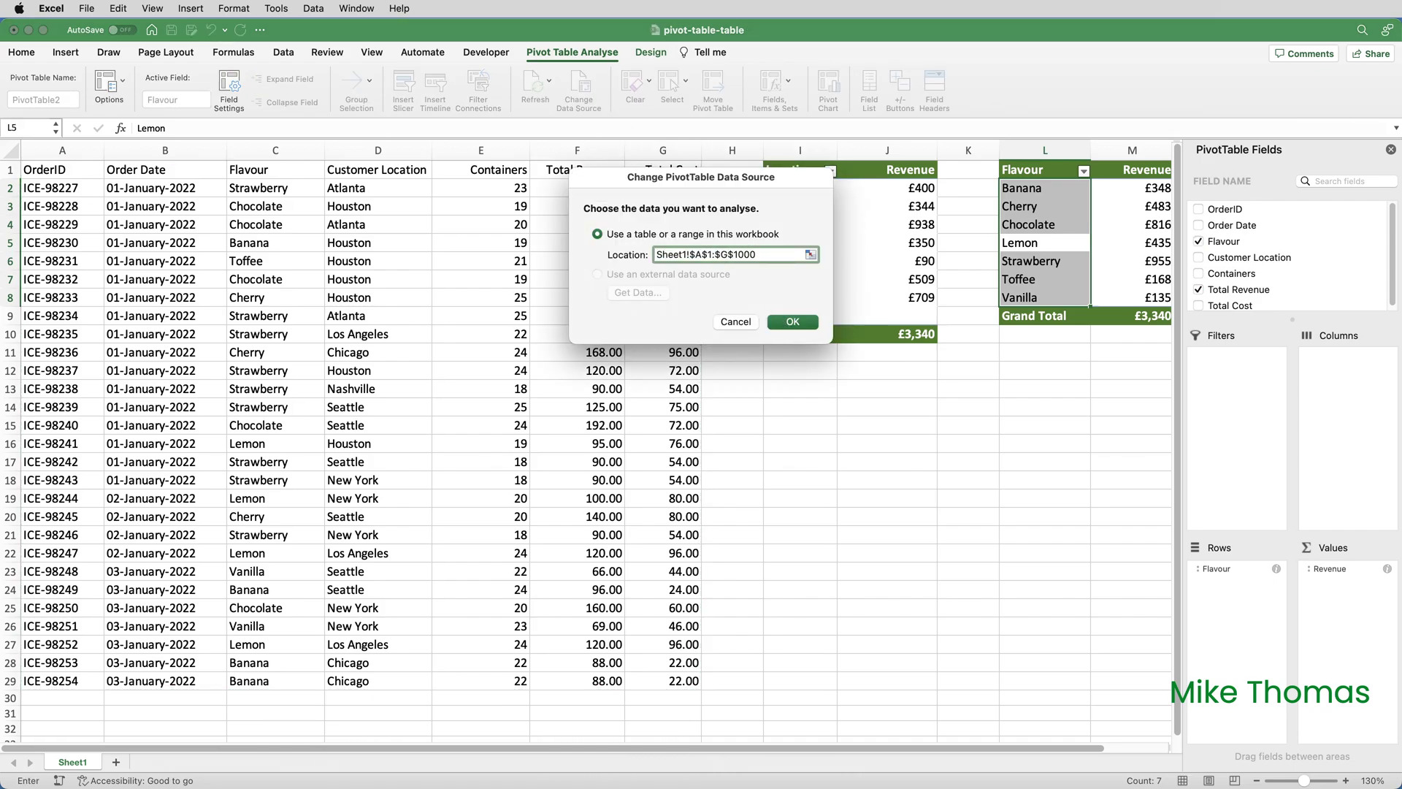
pyautogui.click(796, 324)
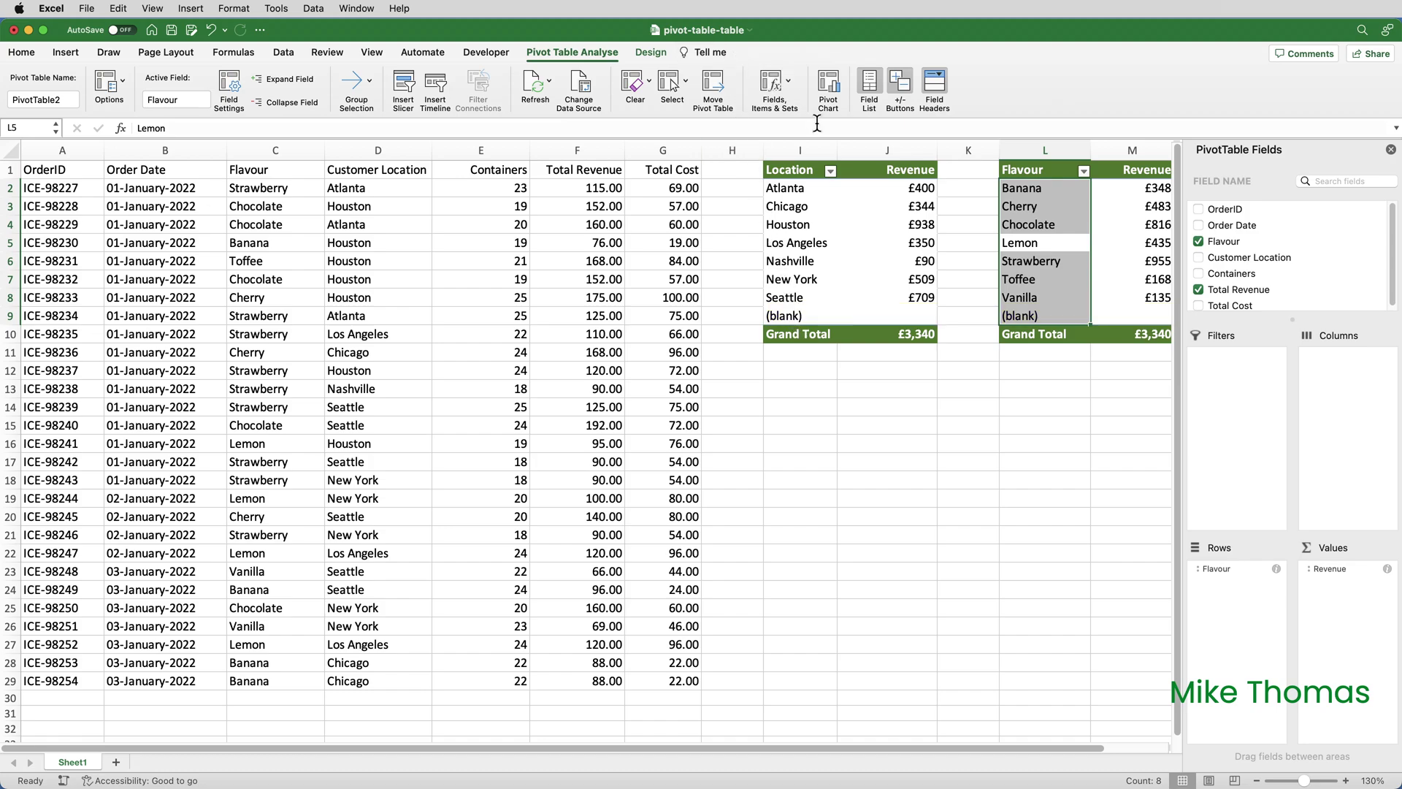
# Filter the (blank) item out of the Customer Location pivot
pyautogui.click(831, 170)
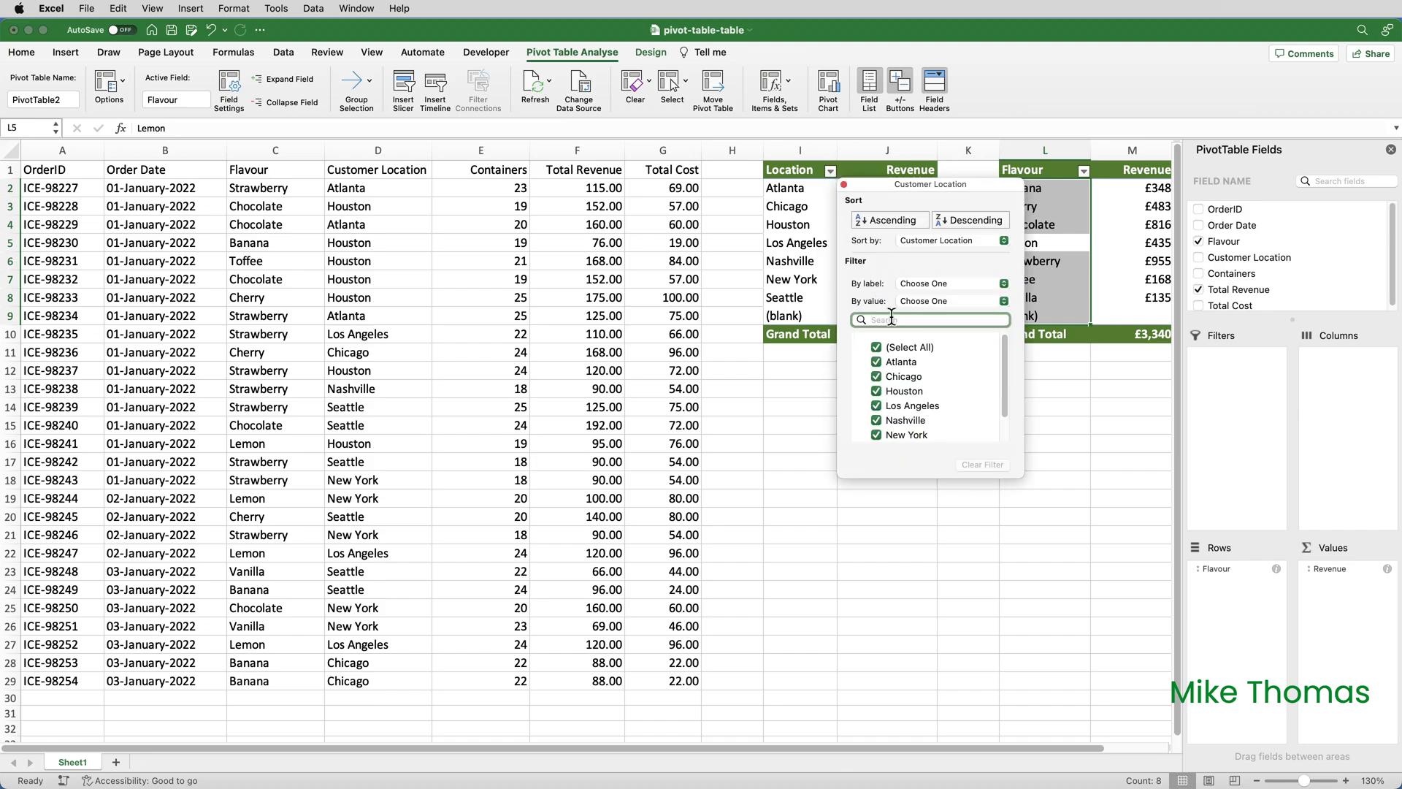
pyautogui.scroll(-2, 968, 397)
pyautogui.click(876, 435)
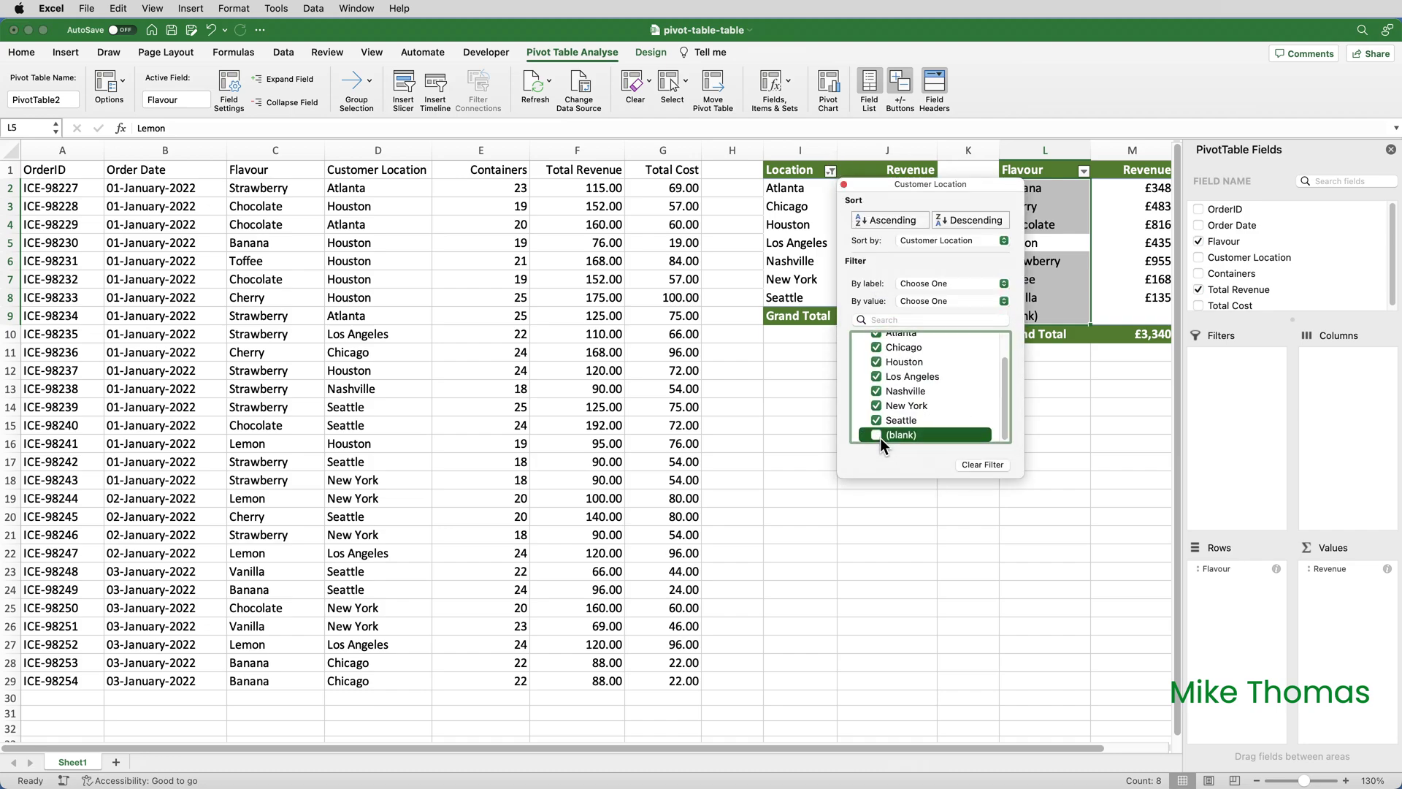
pyautogui.click(844, 185)
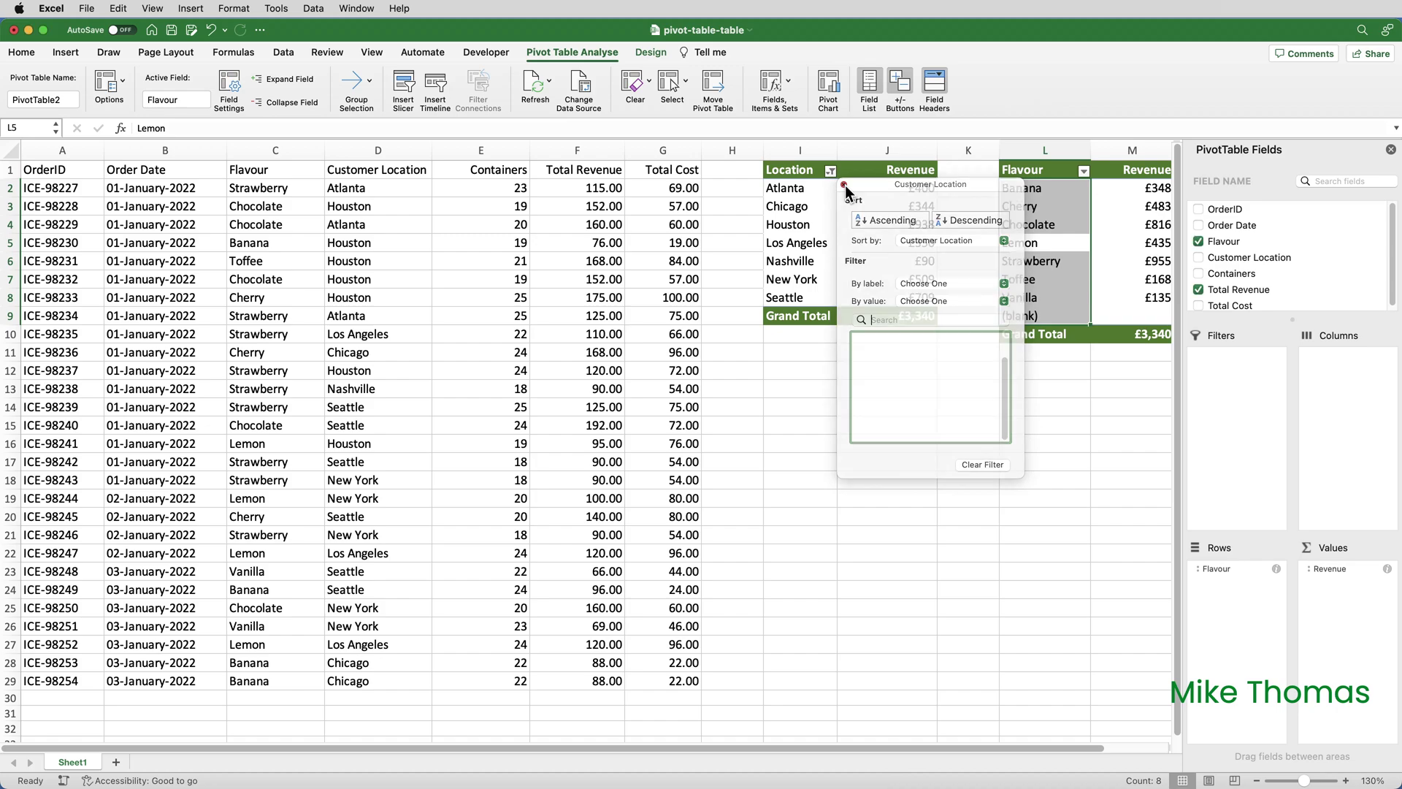
pyautogui.moveTo(996, 746); pyautogui.dragTo(1079, 746)
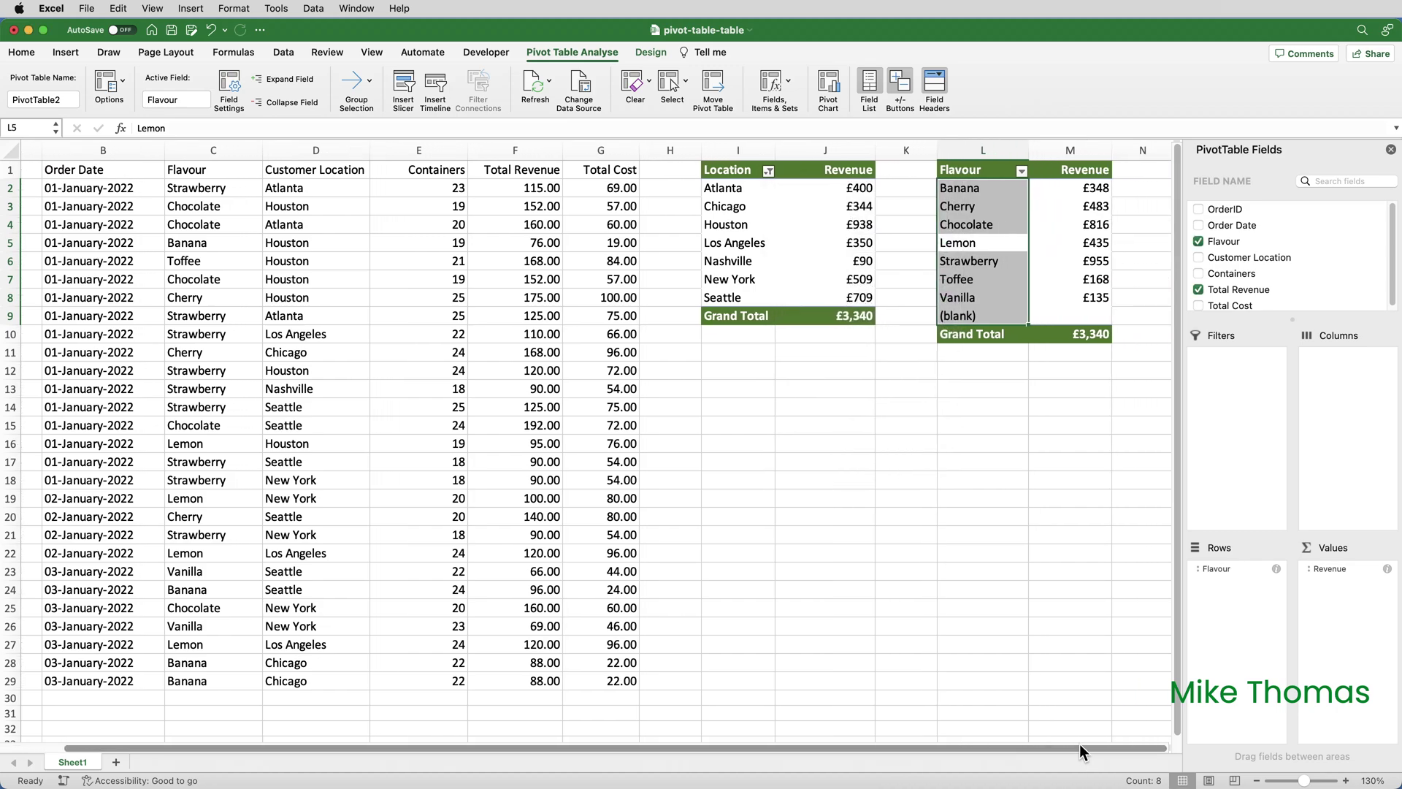
# Filter the (blank) item out of the Flavour pivot
pyautogui.click(1002, 225)
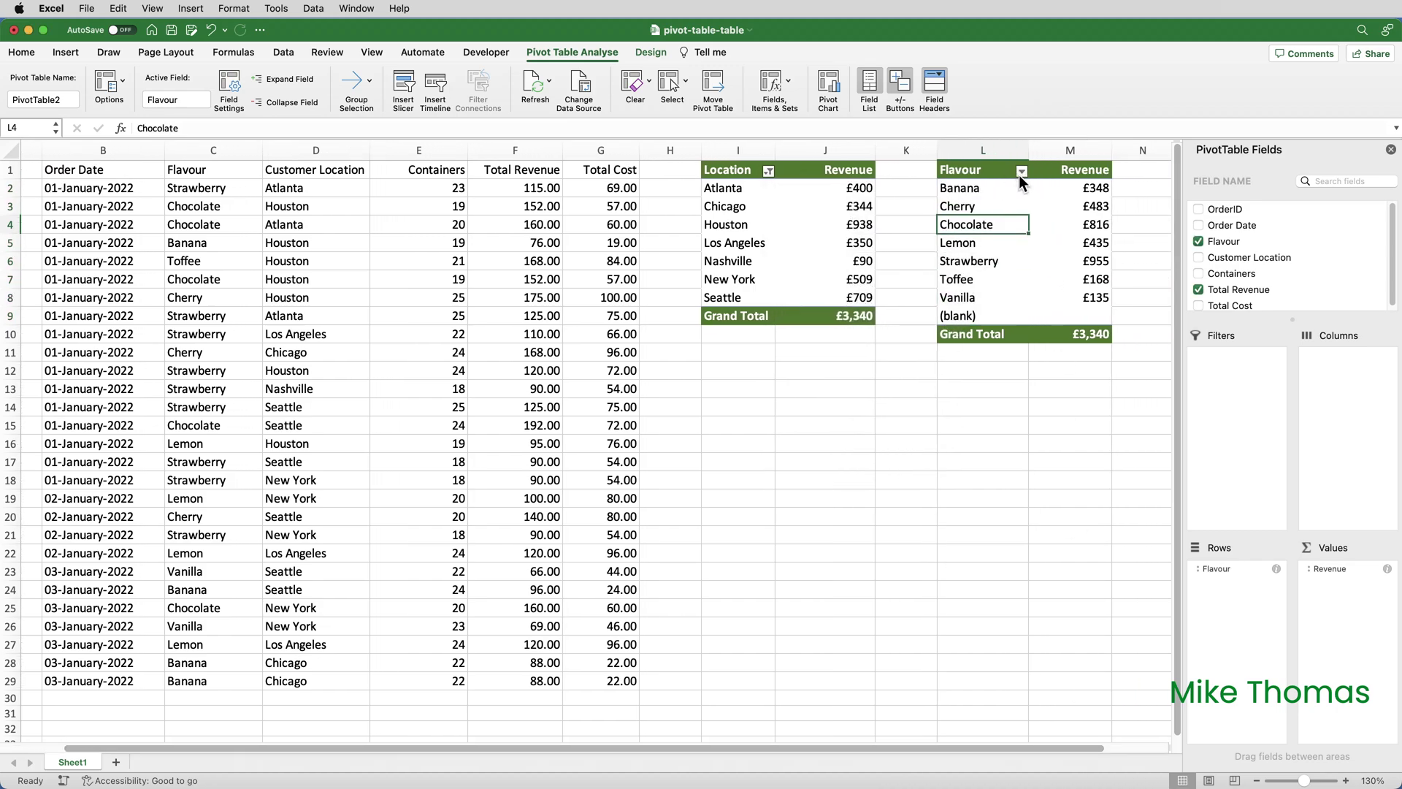
pyautogui.click(1022, 171)
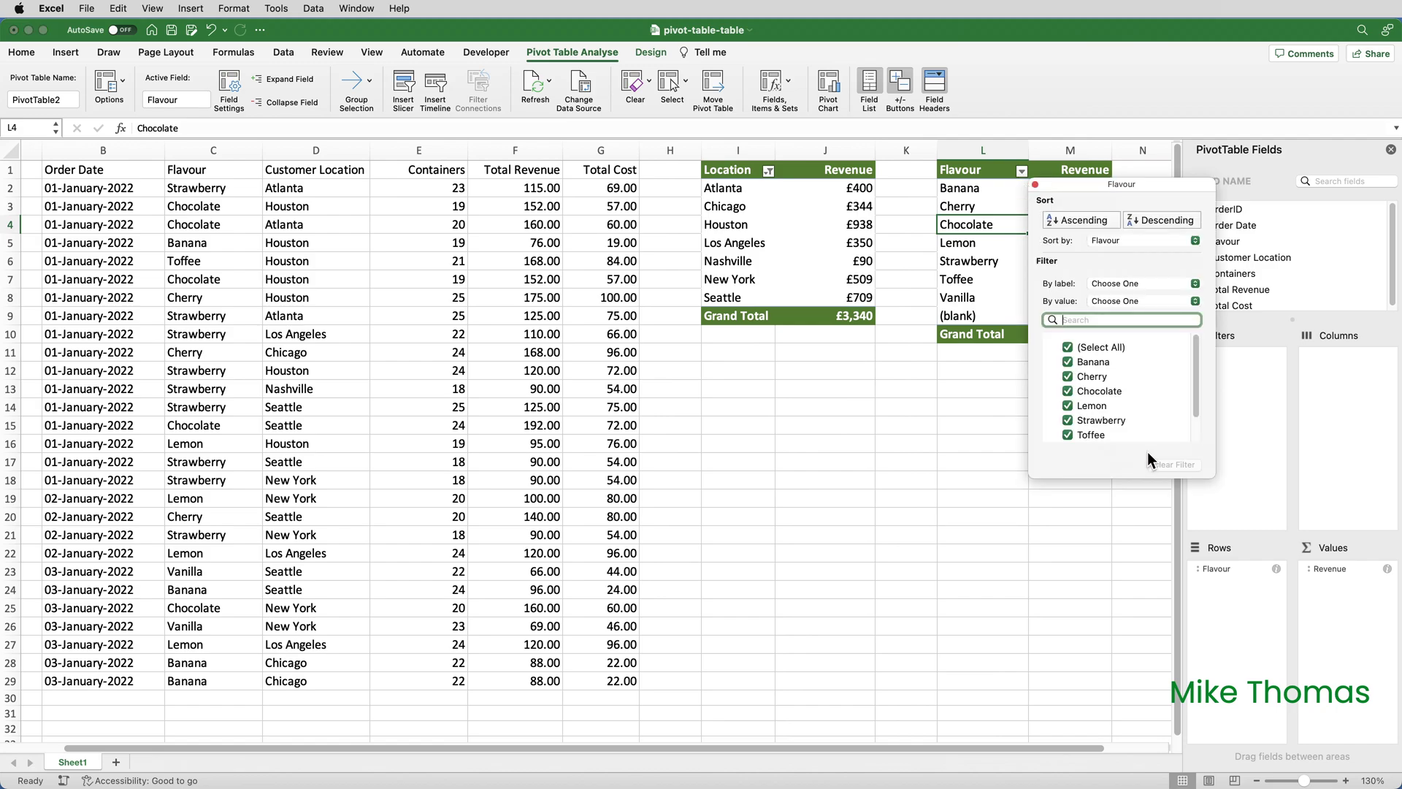
pyautogui.scroll(-2, 1177, 400)
pyautogui.click(1066, 435)
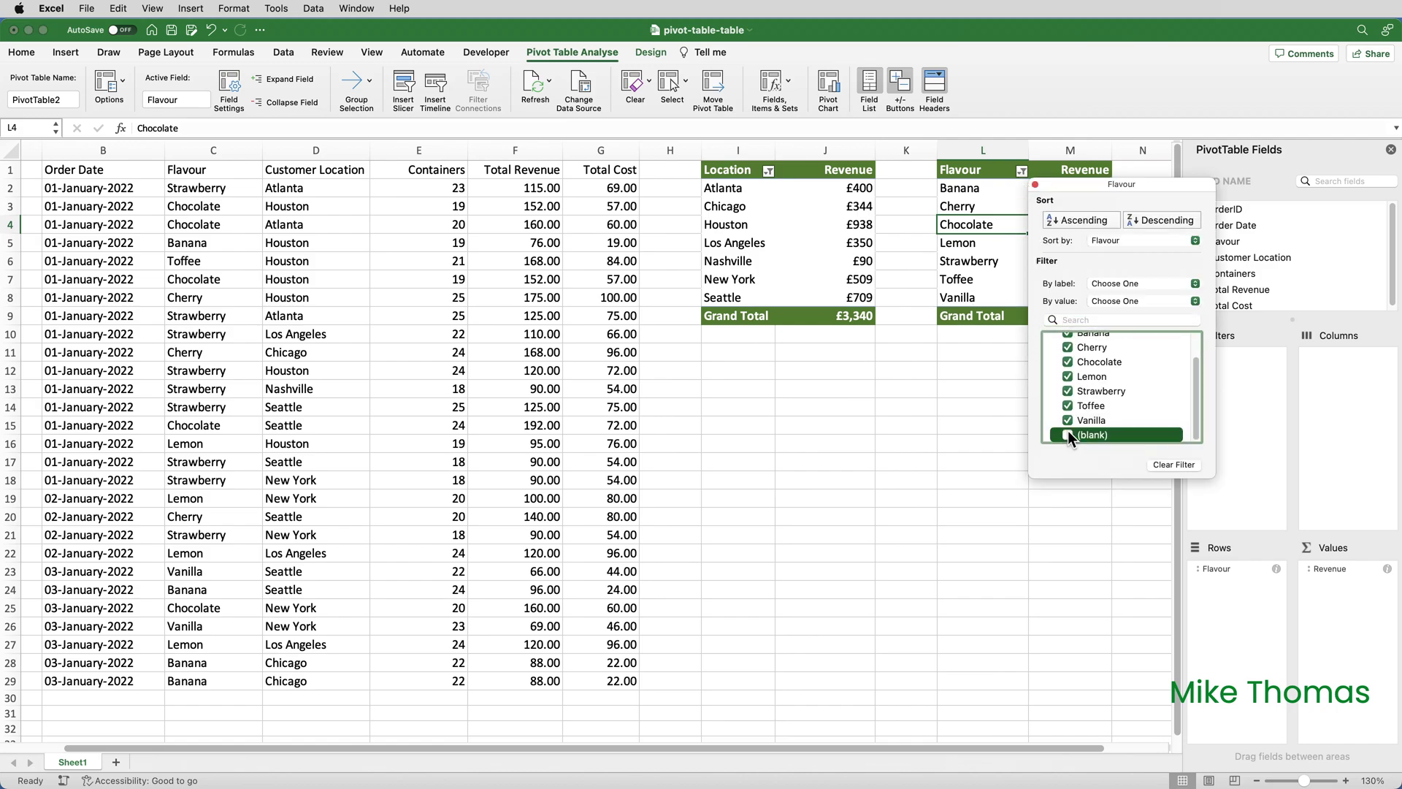
pyautogui.click(1035, 184)
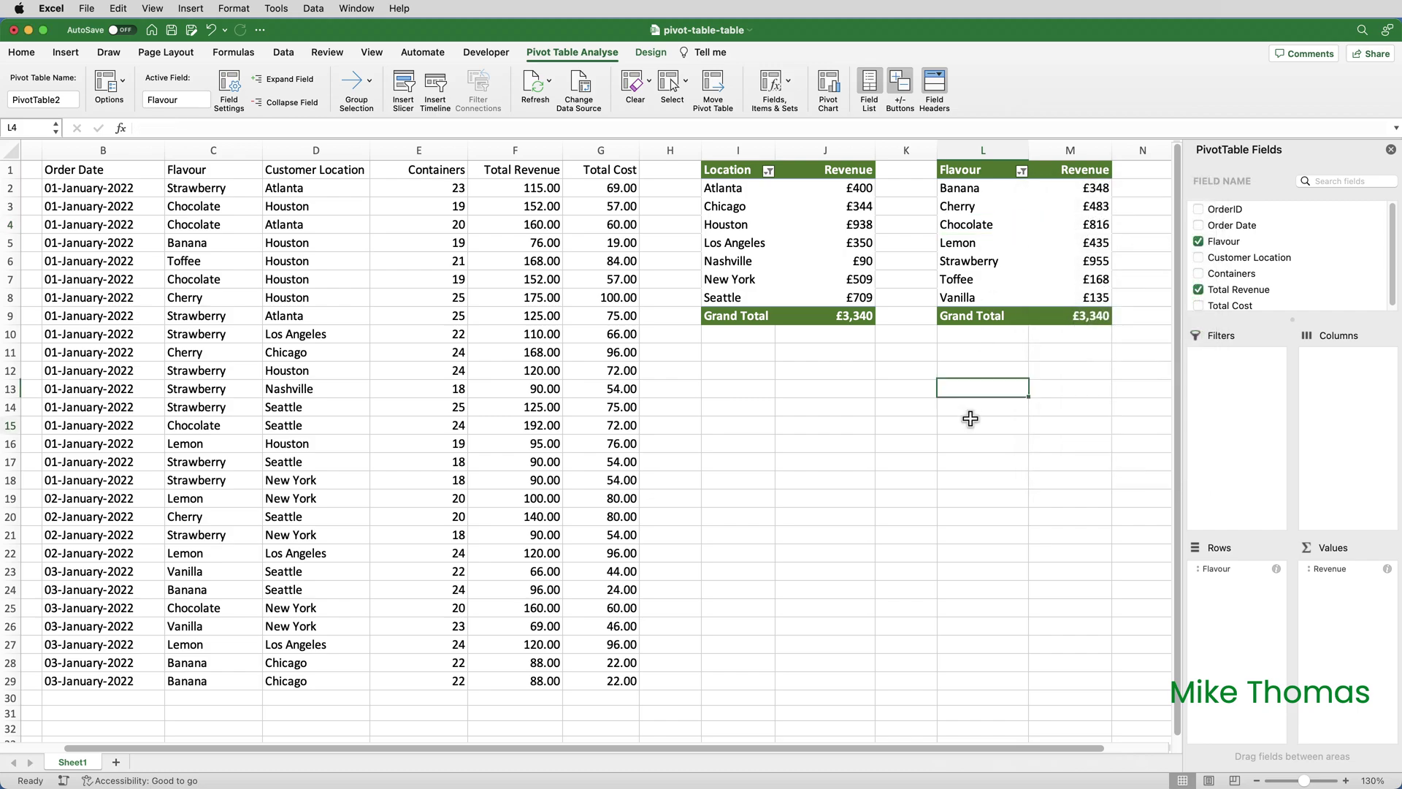
pyautogui.click(970, 417)
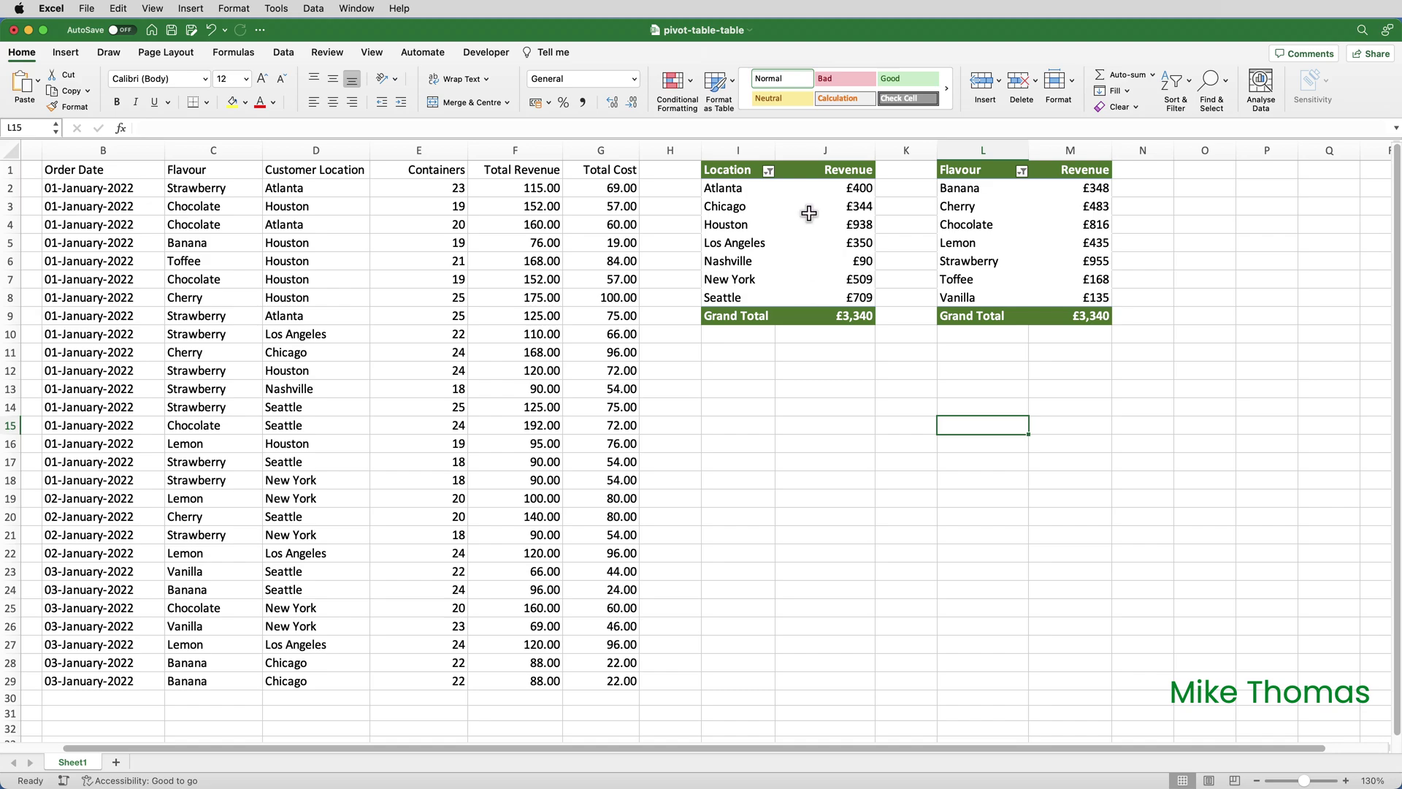
# Apply a value filter of revenue greater than 500 to the Location pivot
pyautogui.click(768, 171)
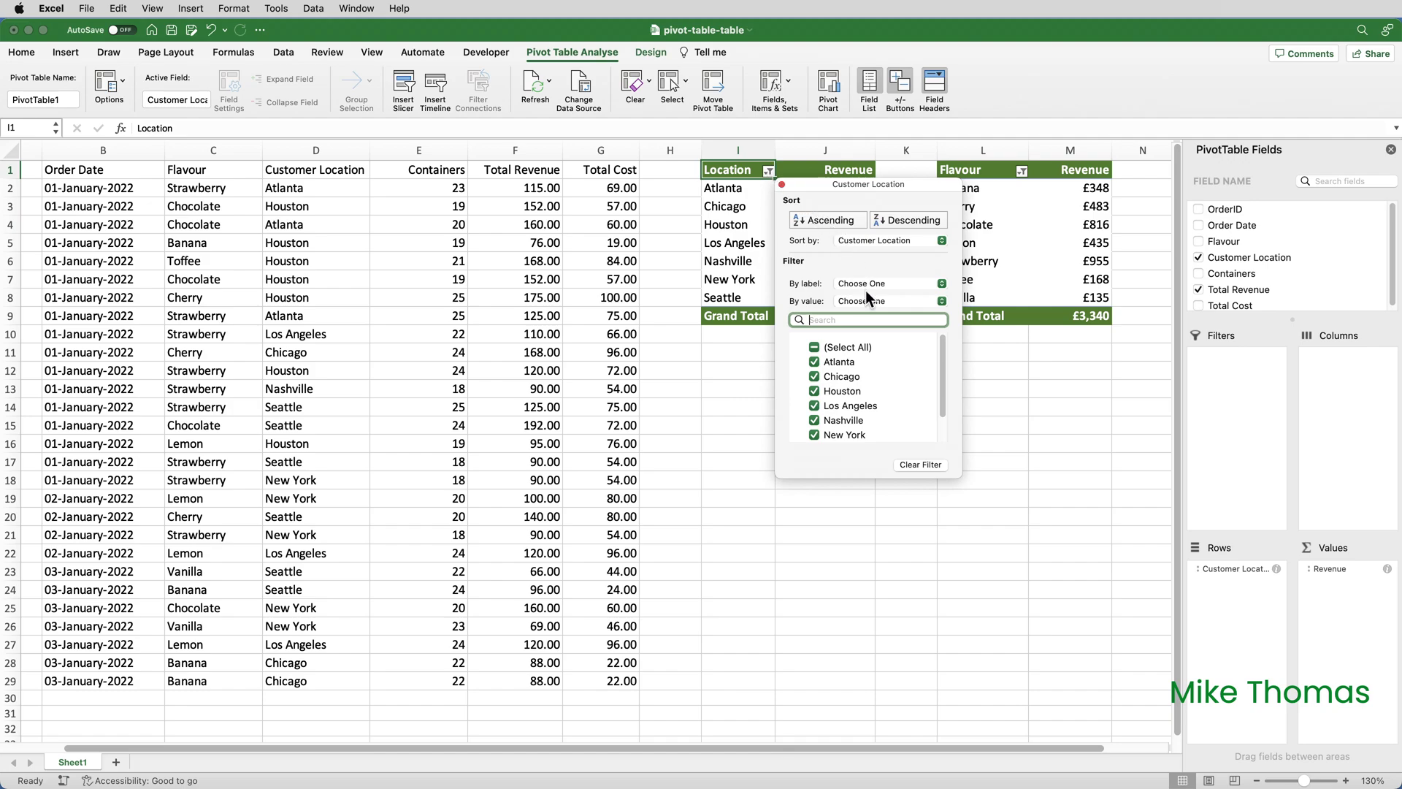
pyautogui.click(858, 298)
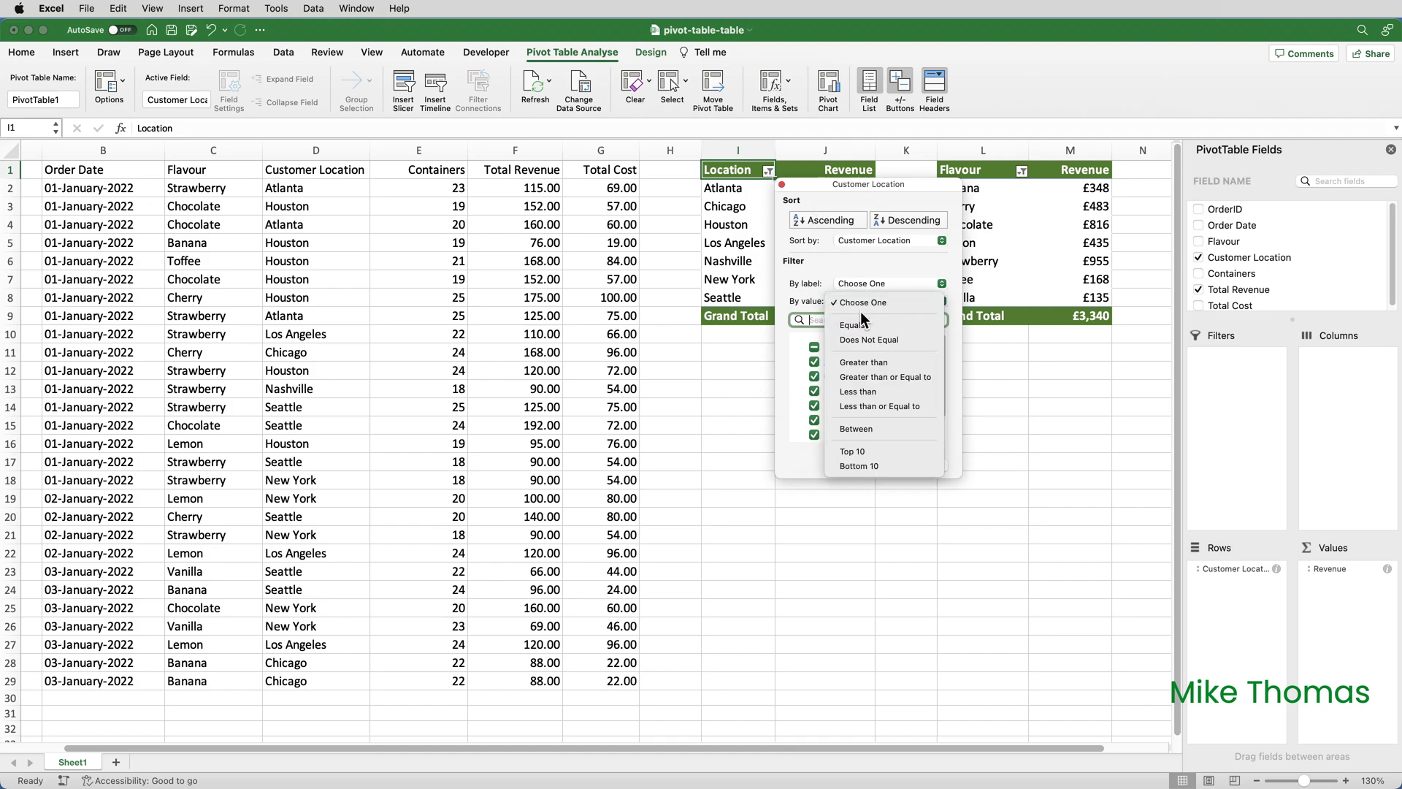
pyautogui.click(862, 361)
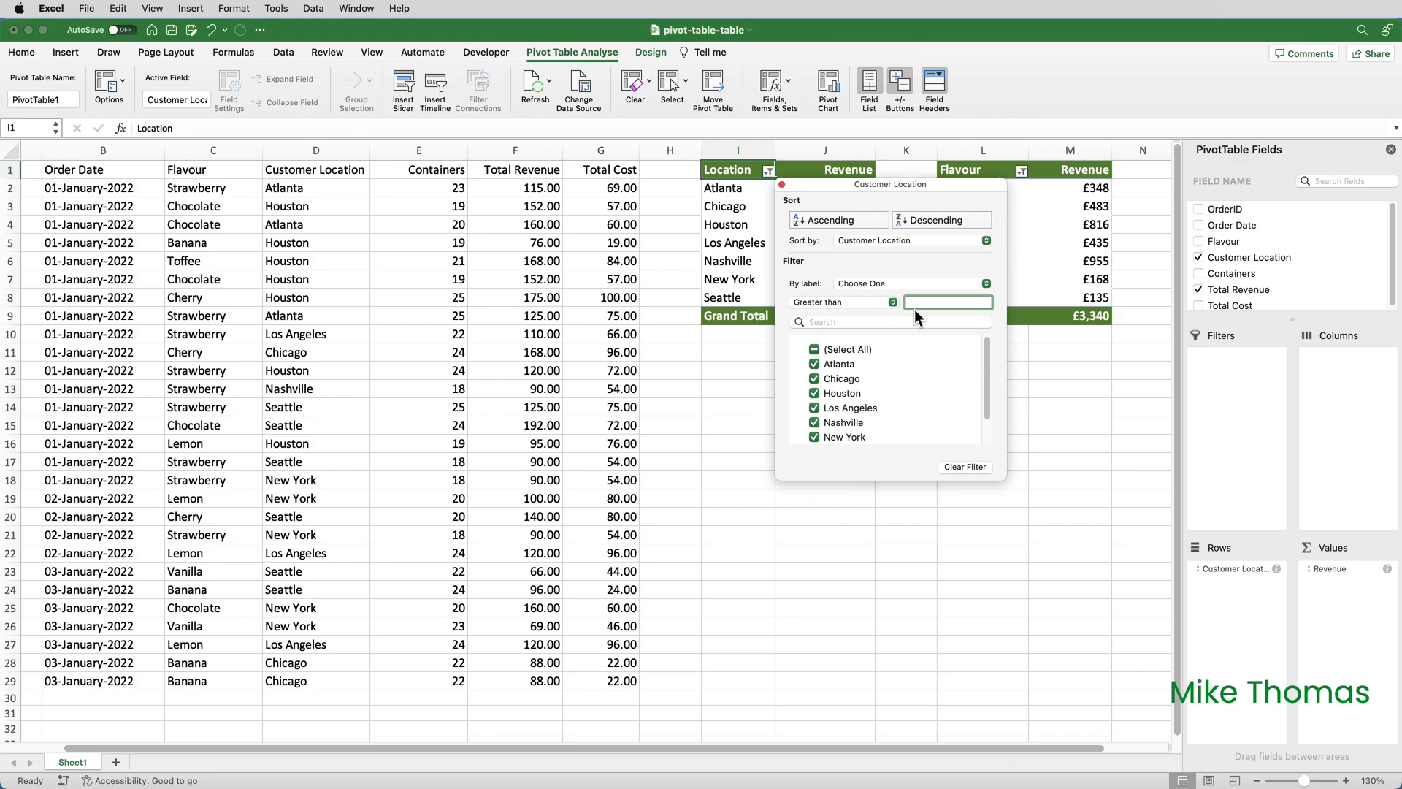
pyautogui.write('500')
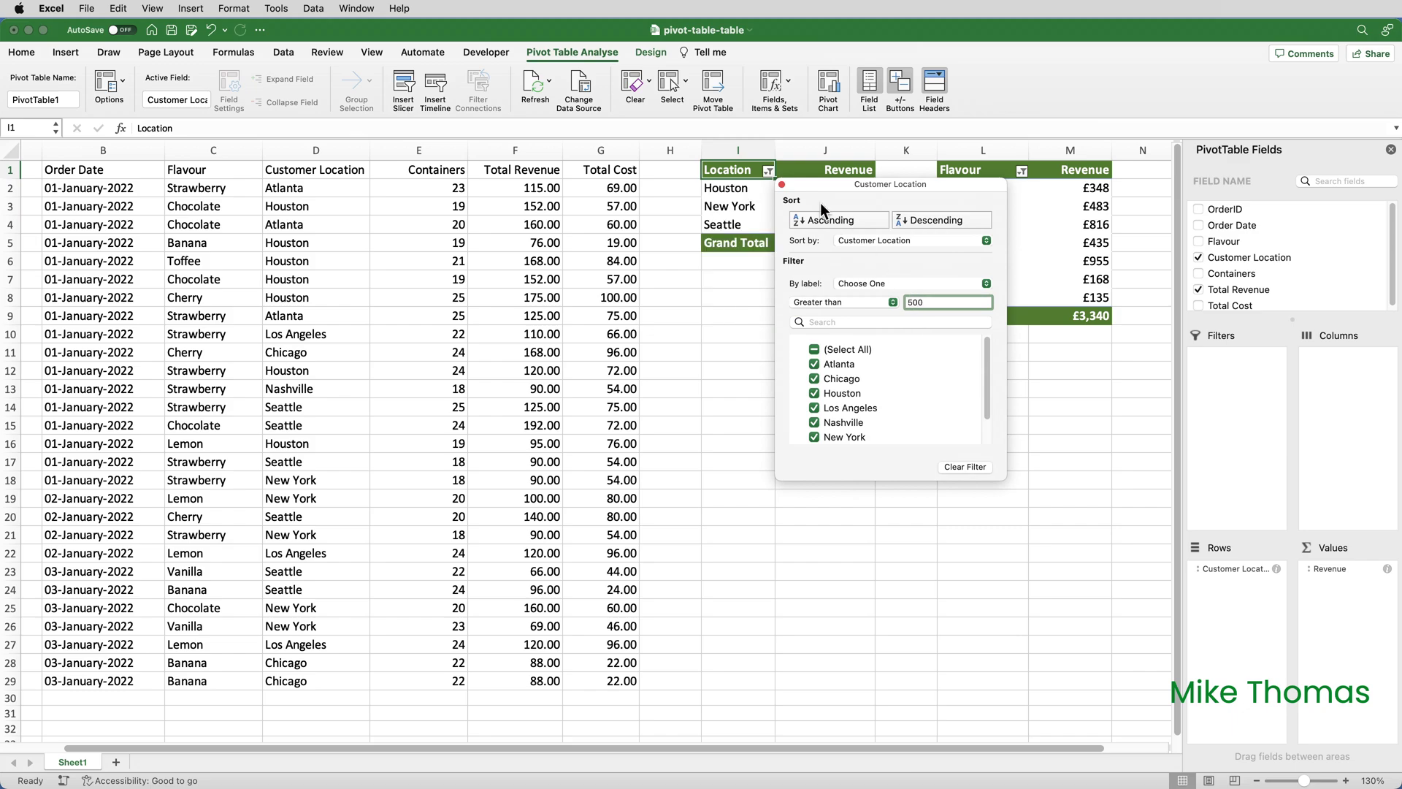
pyautogui.click(781, 184)
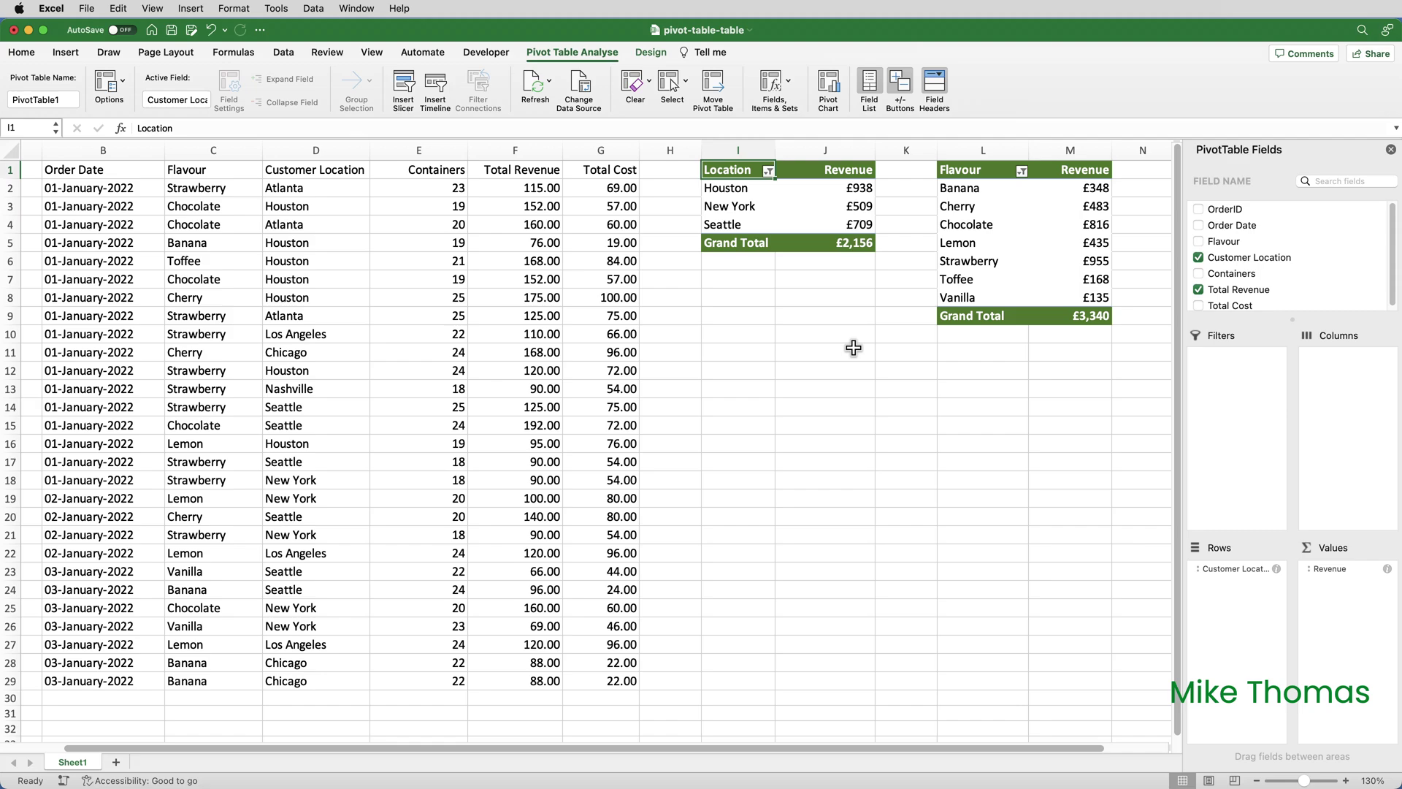
# Clear the Location pivot's revenue filter and uncheck its (blank) entry
pyautogui.click(768, 171)
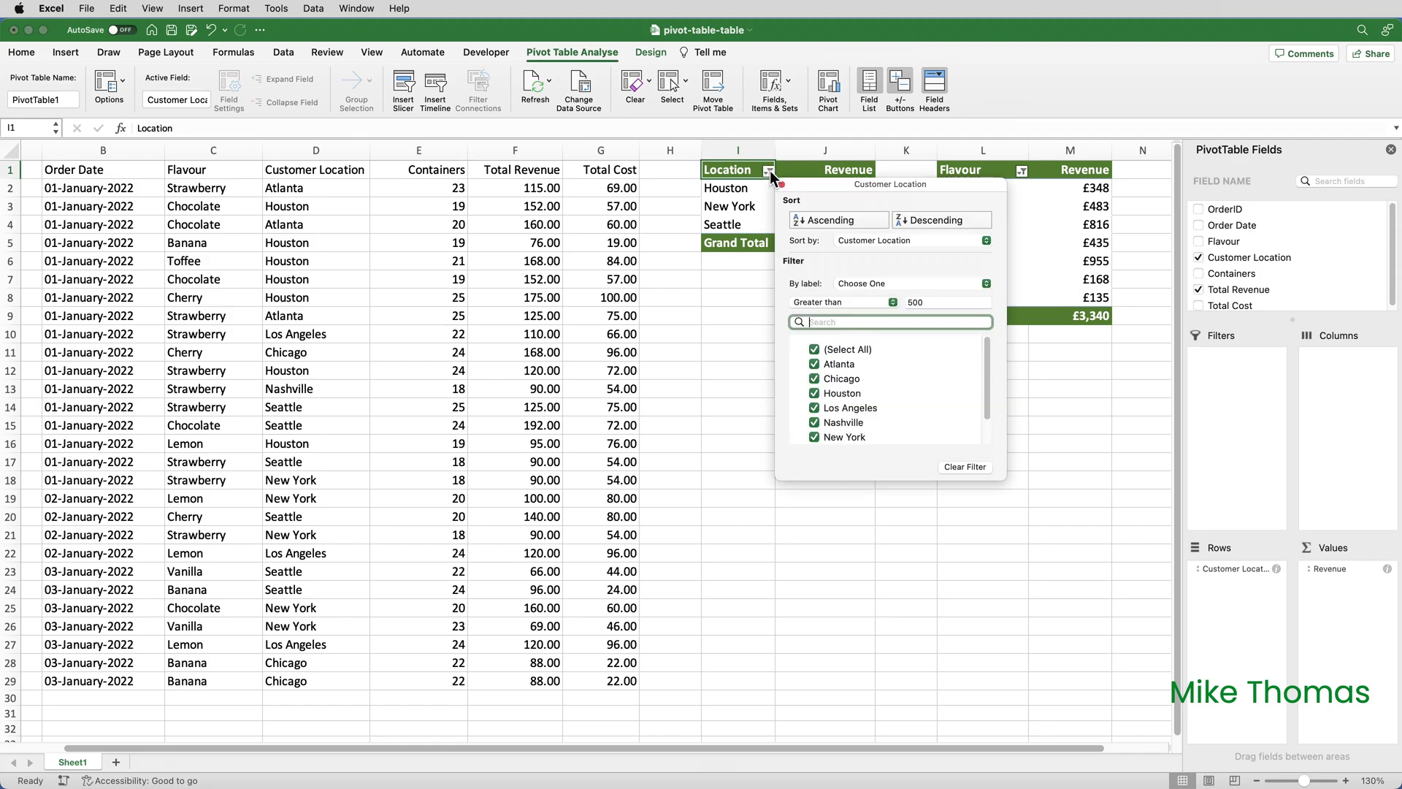
pyautogui.click(977, 467)
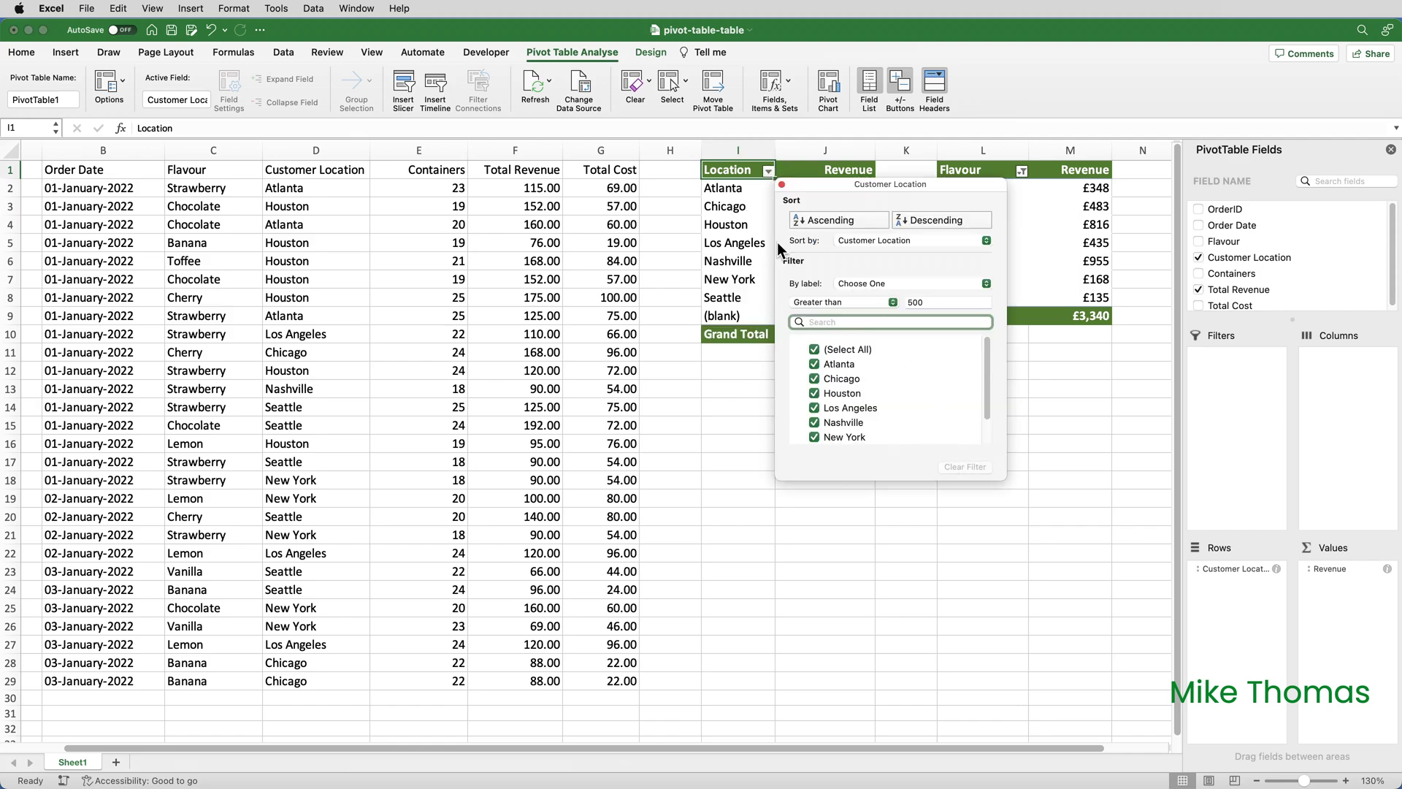
pyautogui.scroll(-2, 819, 431)
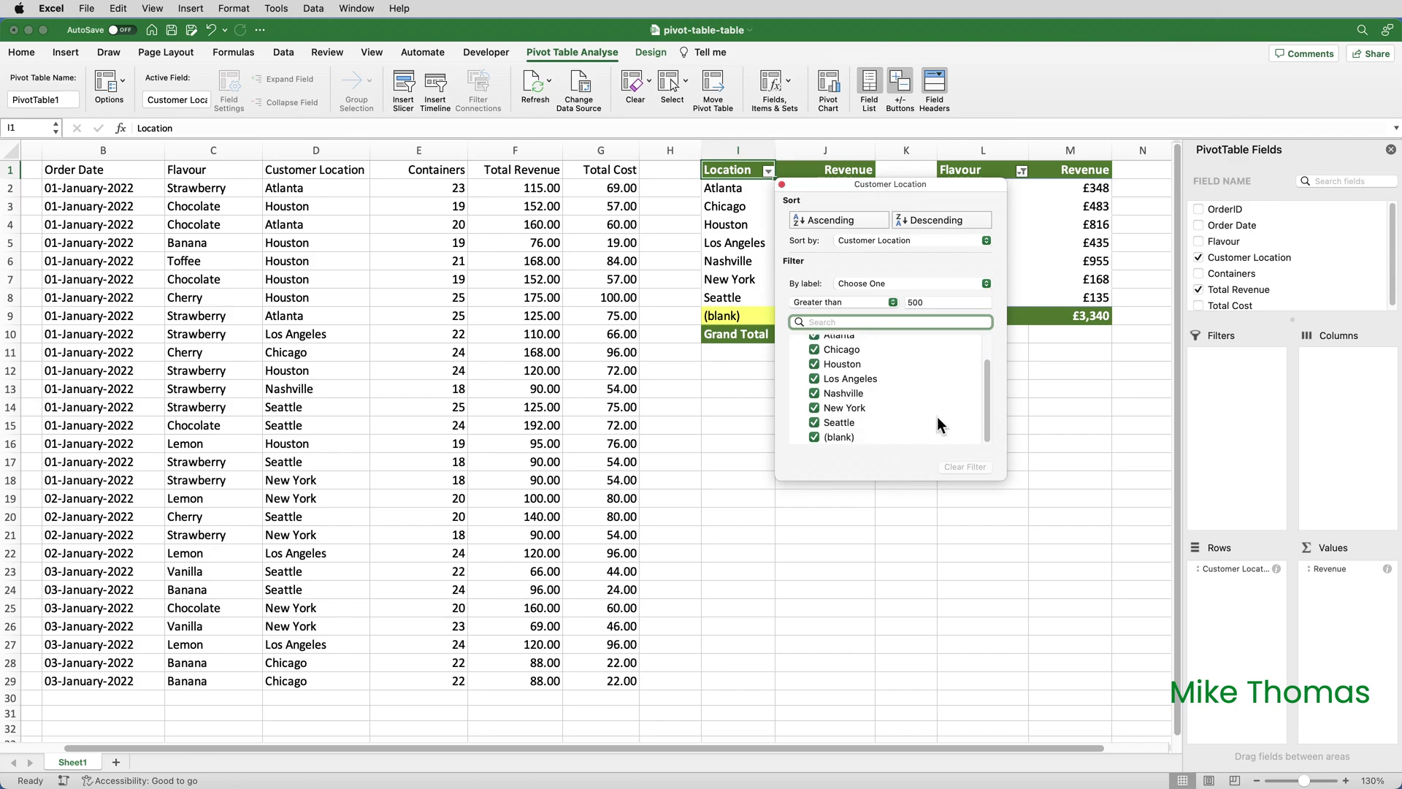
pyautogui.click(815, 438)
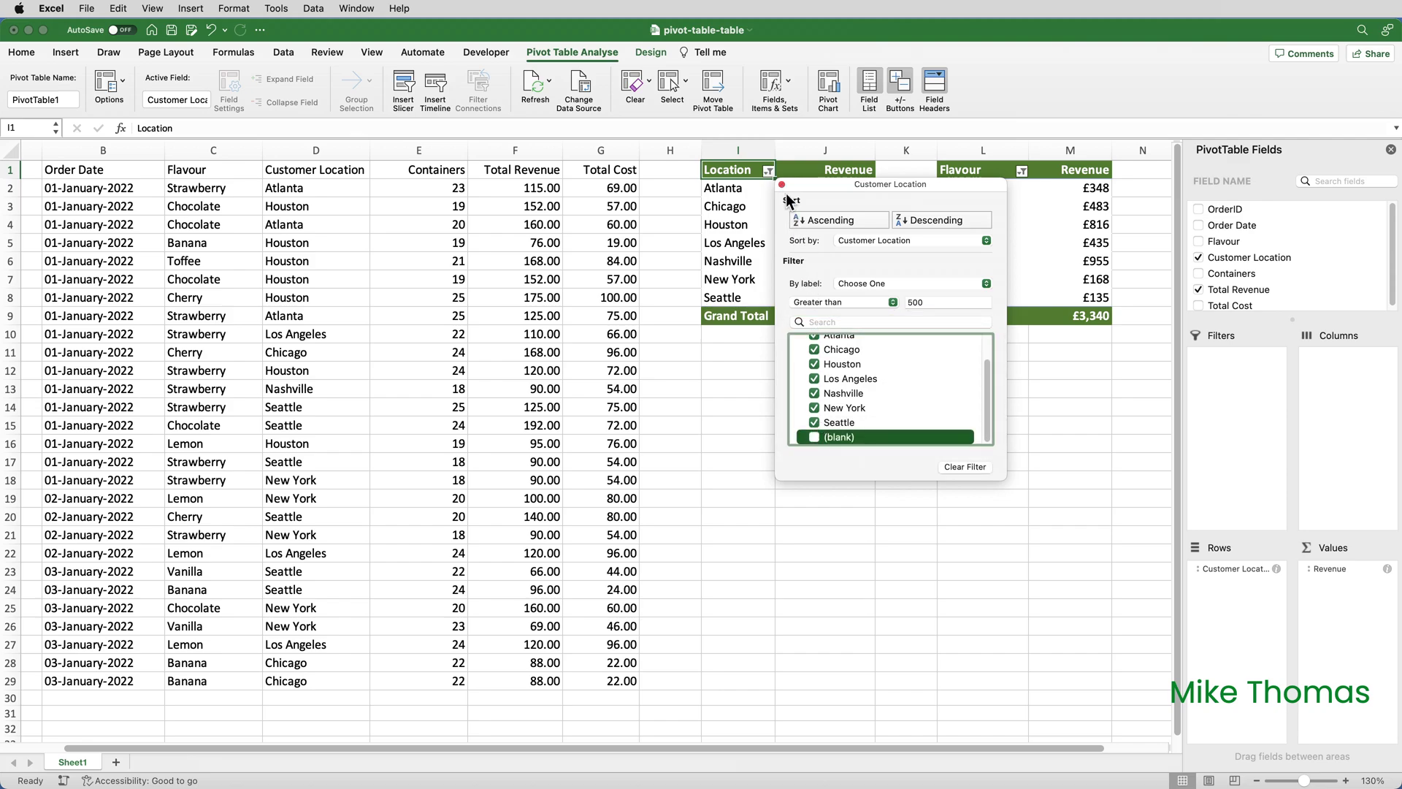
pyautogui.click(781, 184)
pyautogui.click(773, 424)
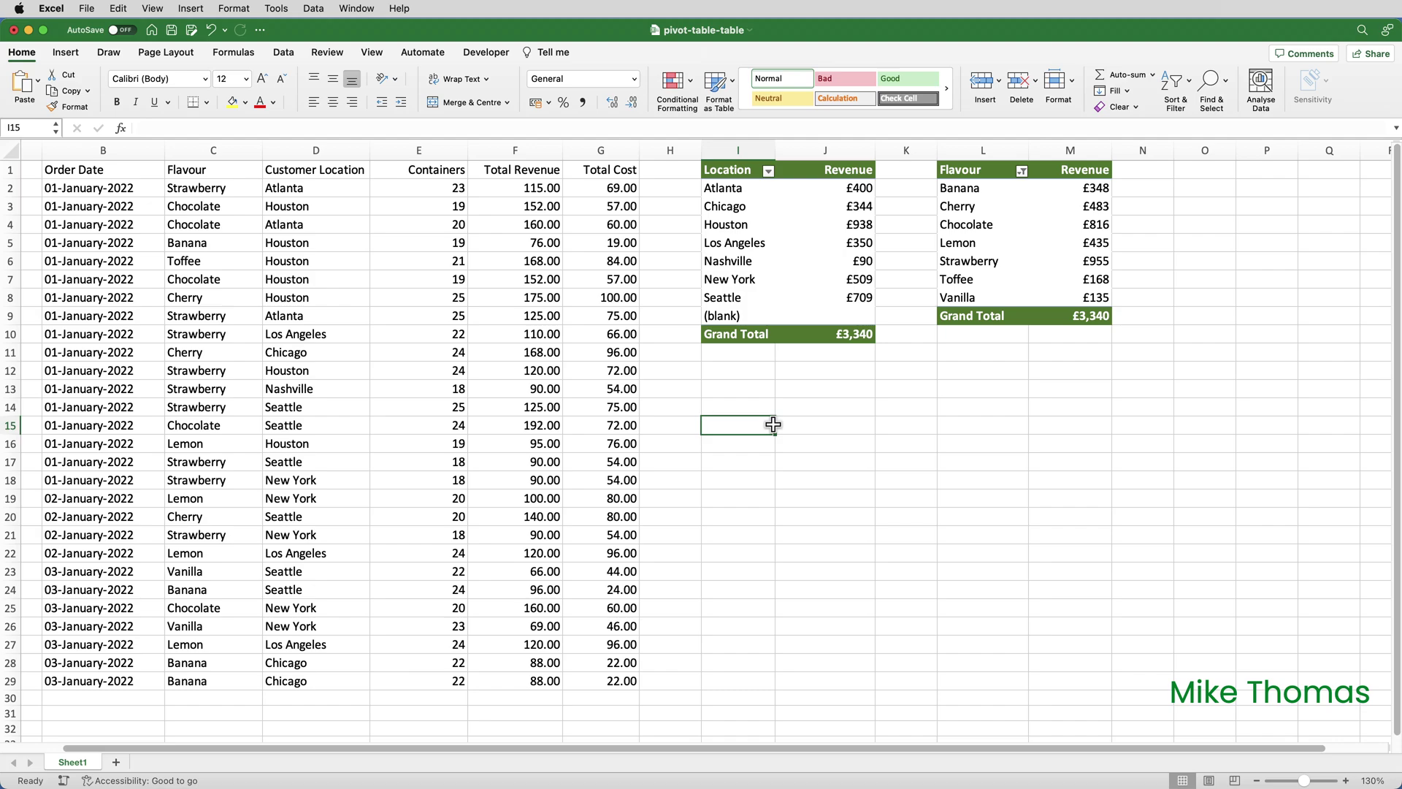
# Scroll back to column A and select a cell in the order data
pyautogui.hscroll(-2, 157, 401)
pyautogui.click(156, 401)
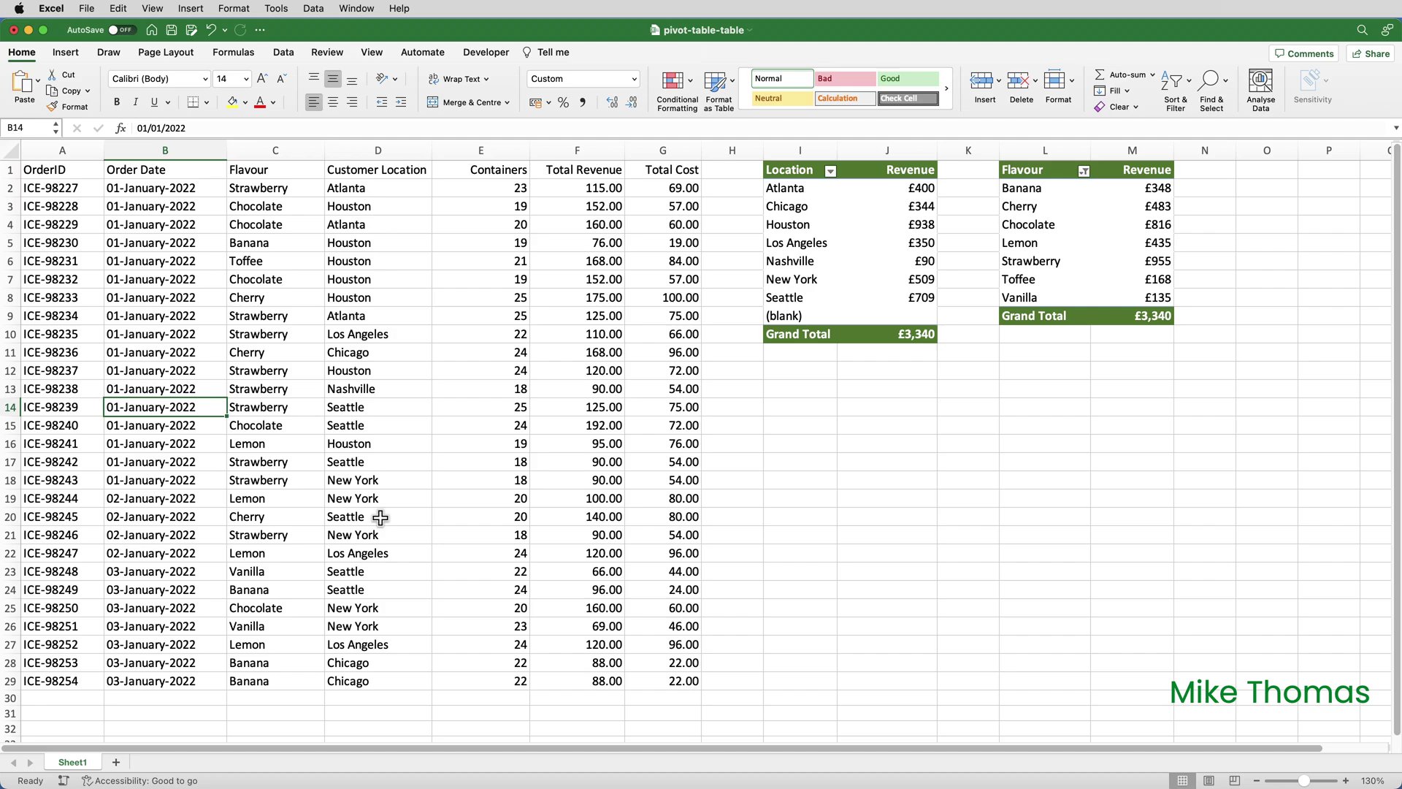
# Convert A1:G29 into a table with headers
pyautogui.click(66, 52)
pyautogui.click(106, 88)
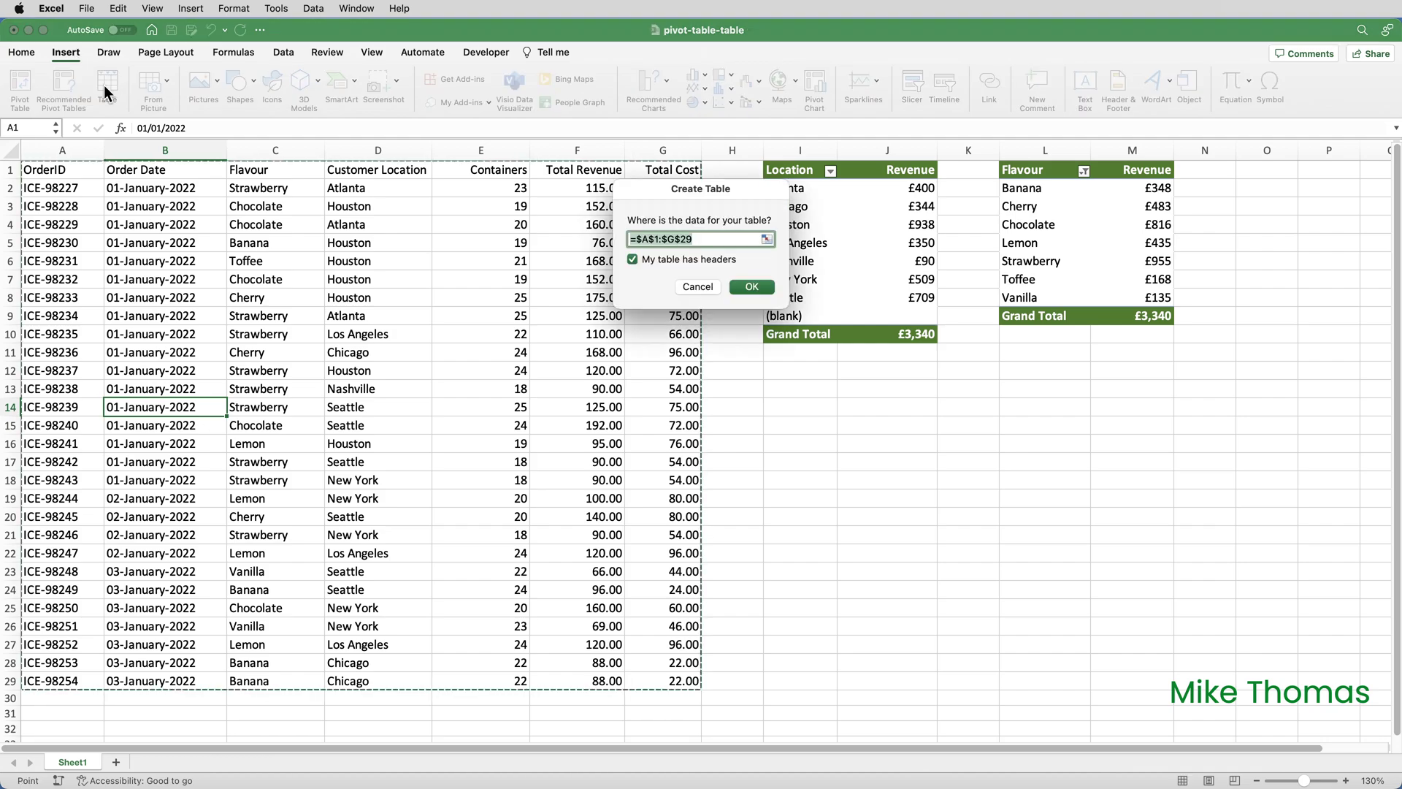
pyautogui.click(769, 287)
pyautogui.click(601, 381)
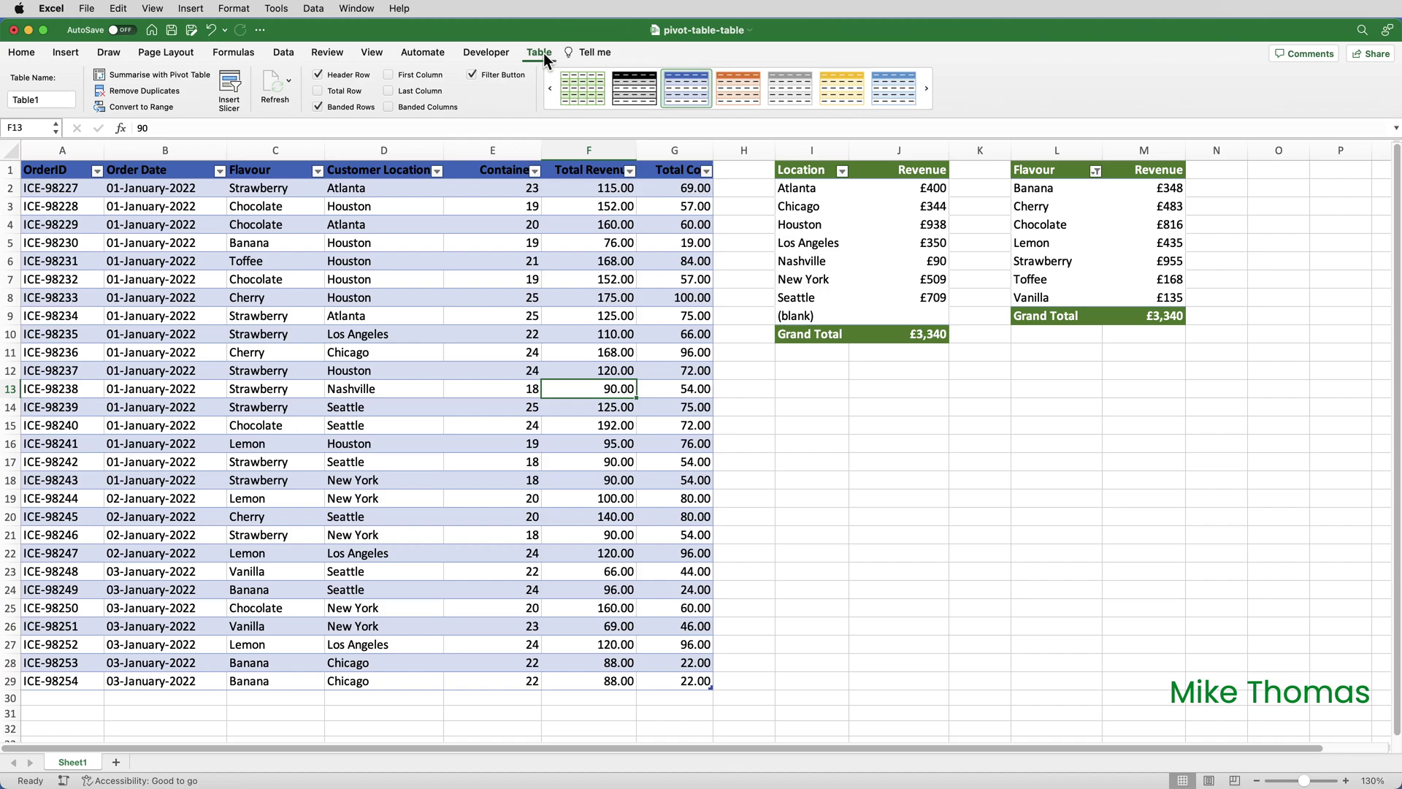
# Name the new table Orders
pyautogui.click(50, 100)
pyautogui.write('T')
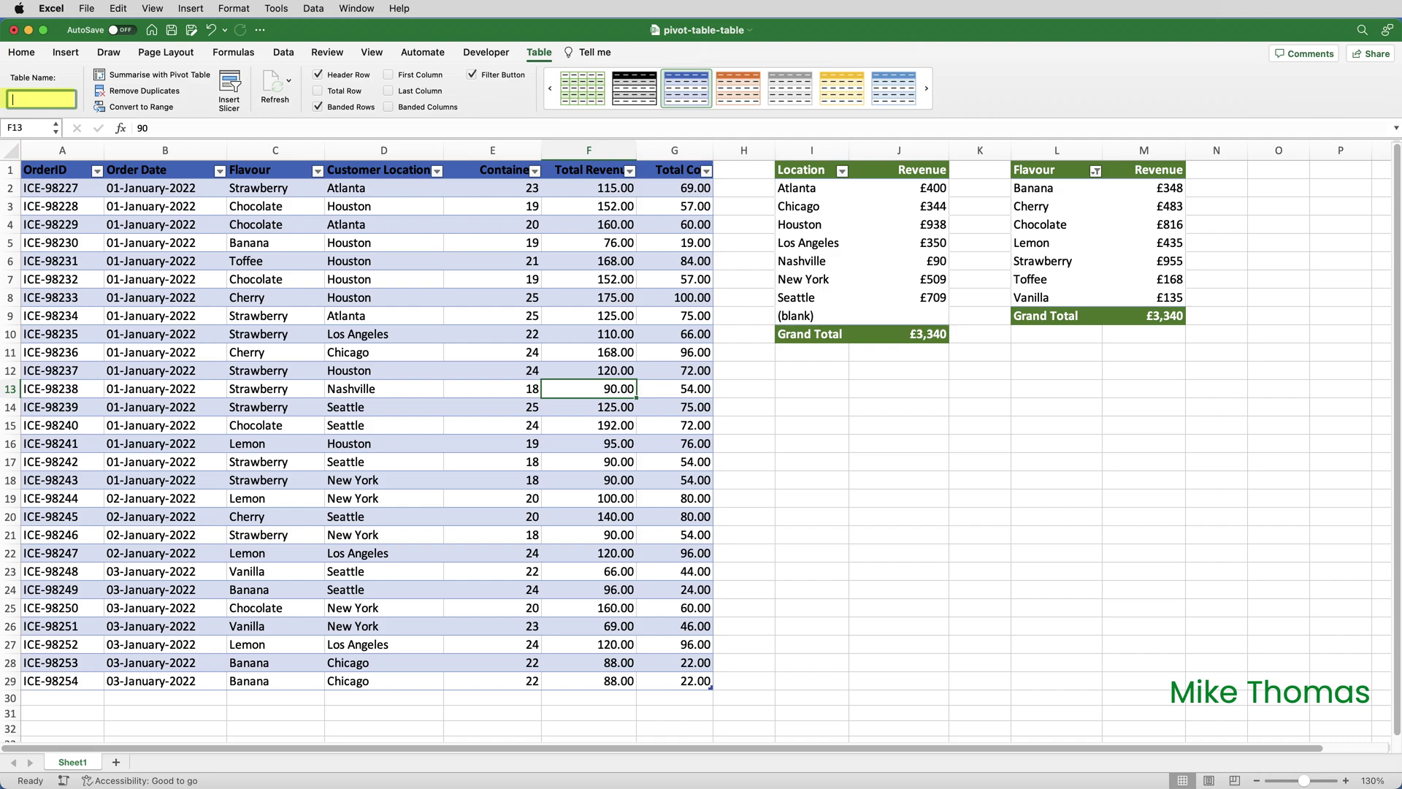
pyautogui.write('Orders')
pyautogui.press('Return')
# Point the Location pivot's data source at the Orders table
pyautogui.click(827, 228)
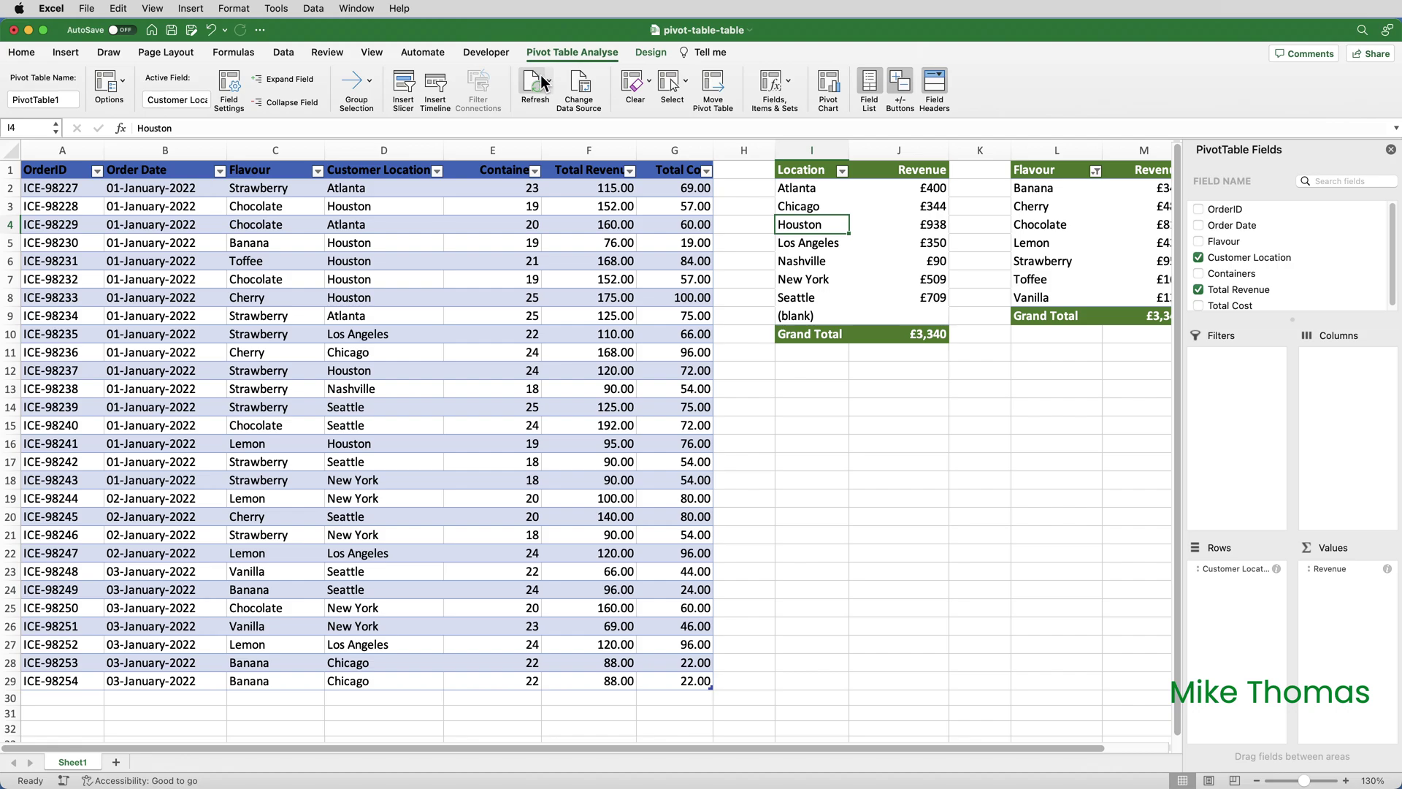
pyautogui.click(579, 87)
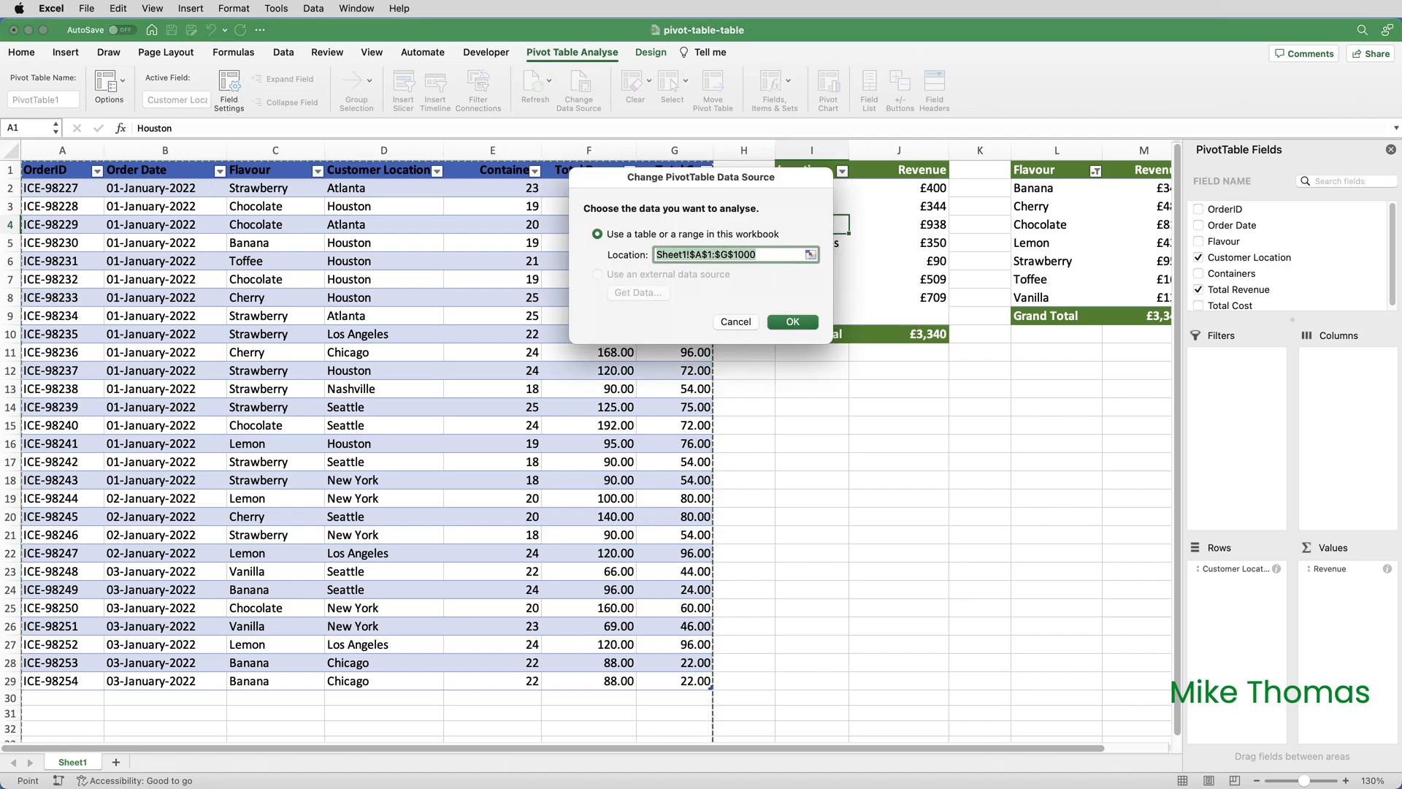
pyautogui.click(666, 254)
pyautogui.press('Return')
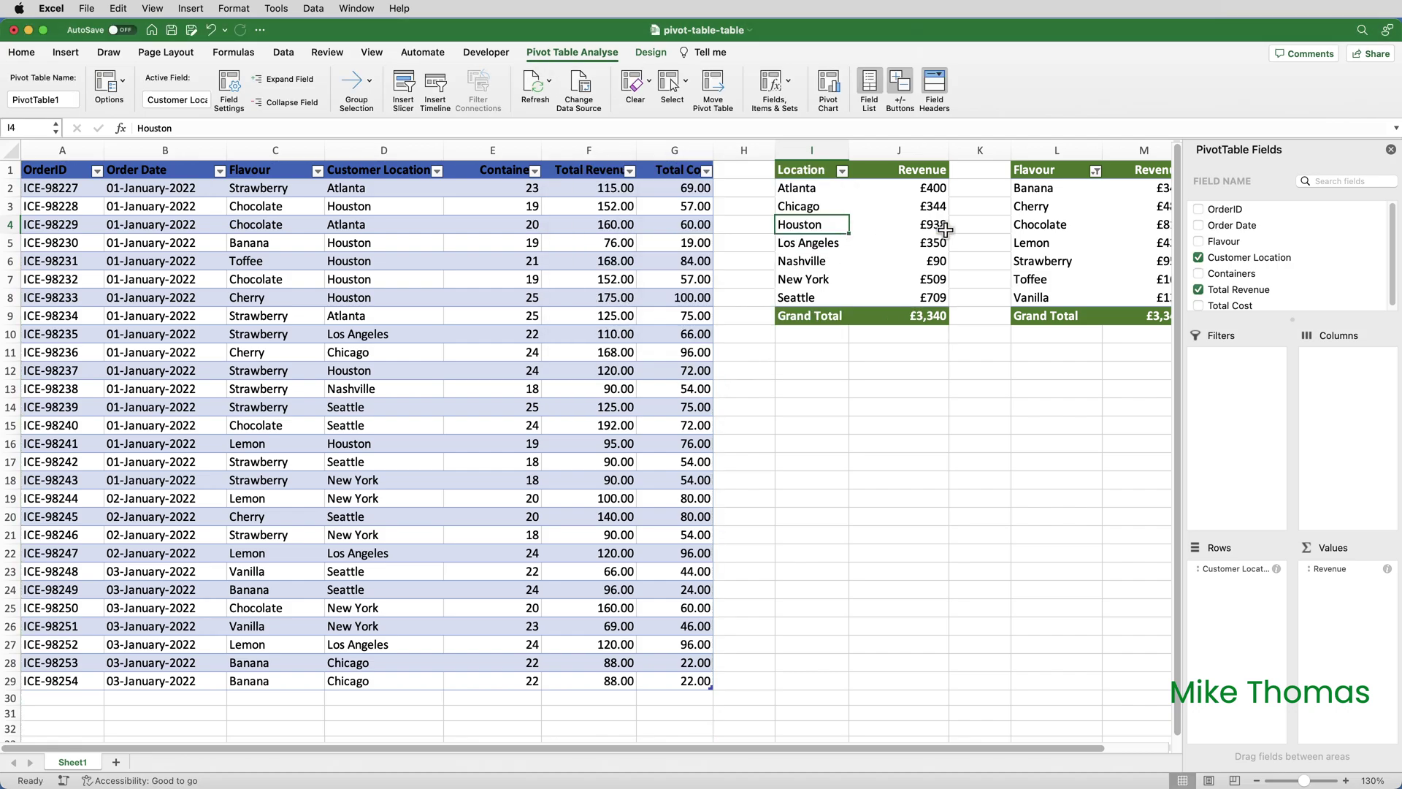
# Point the Flavour pivot's data source at the table instead of a cell range
pyautogui.click(1059, 225)
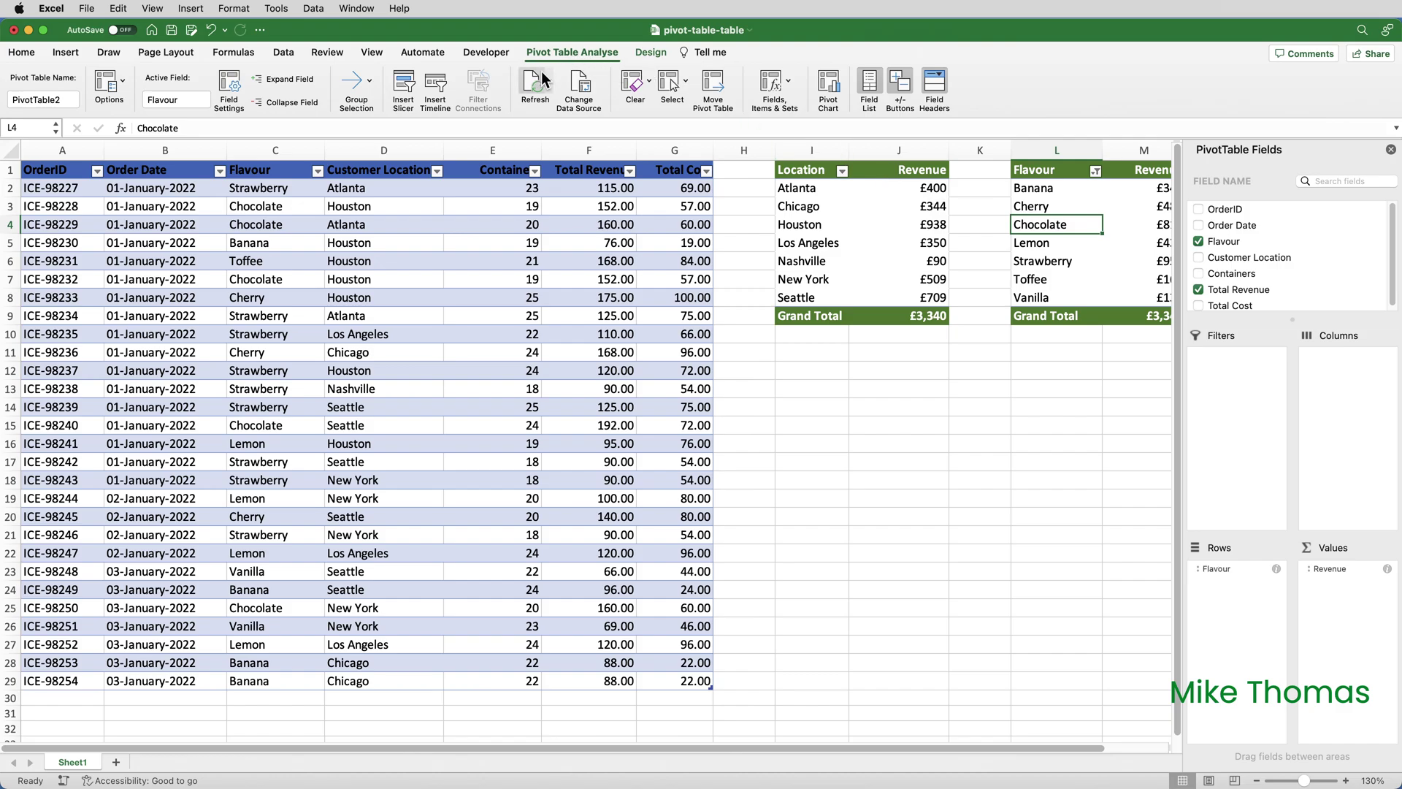
pyautogui.click(597, 93)
pyautogui.write('Ord')
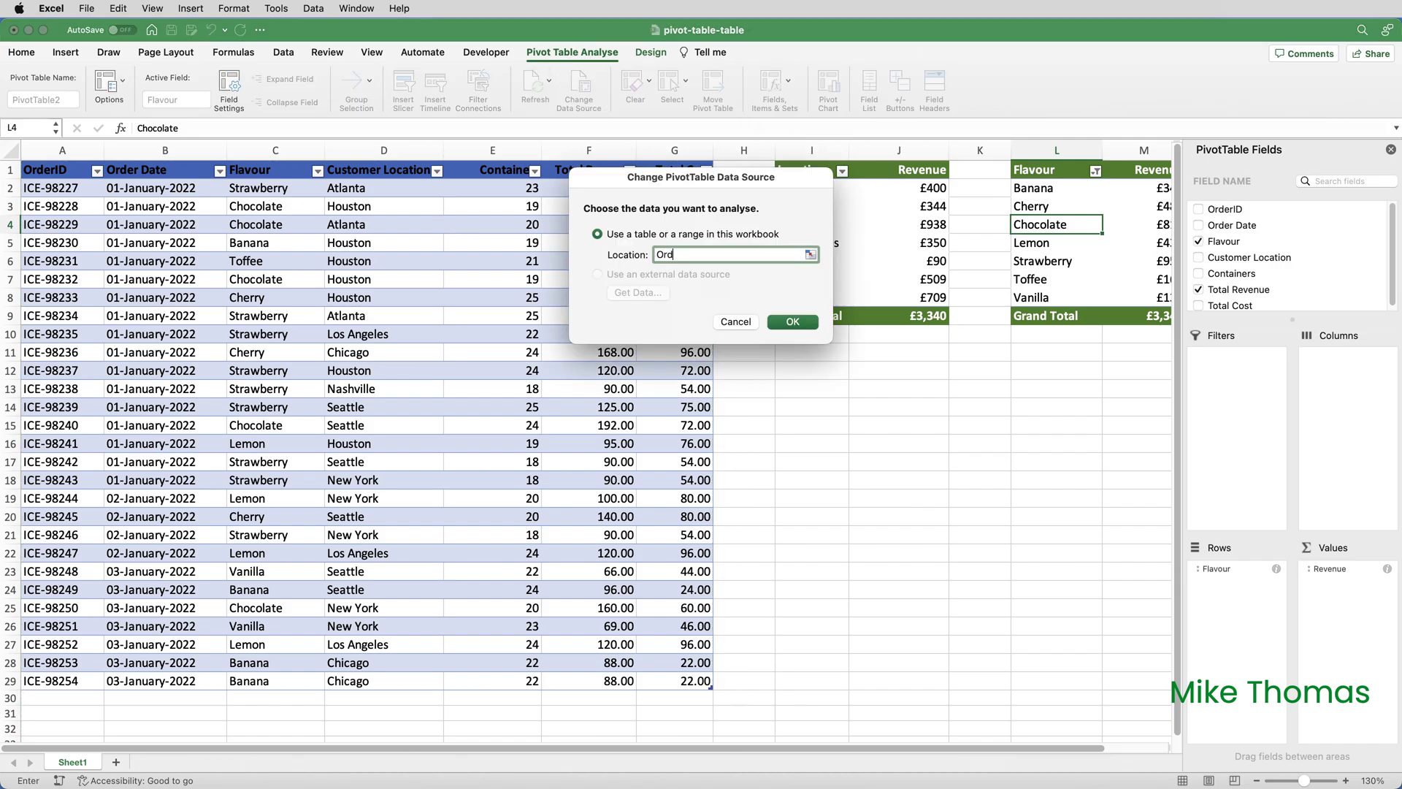
pyautogui.write('Table1')
pyautogui.press('Return')
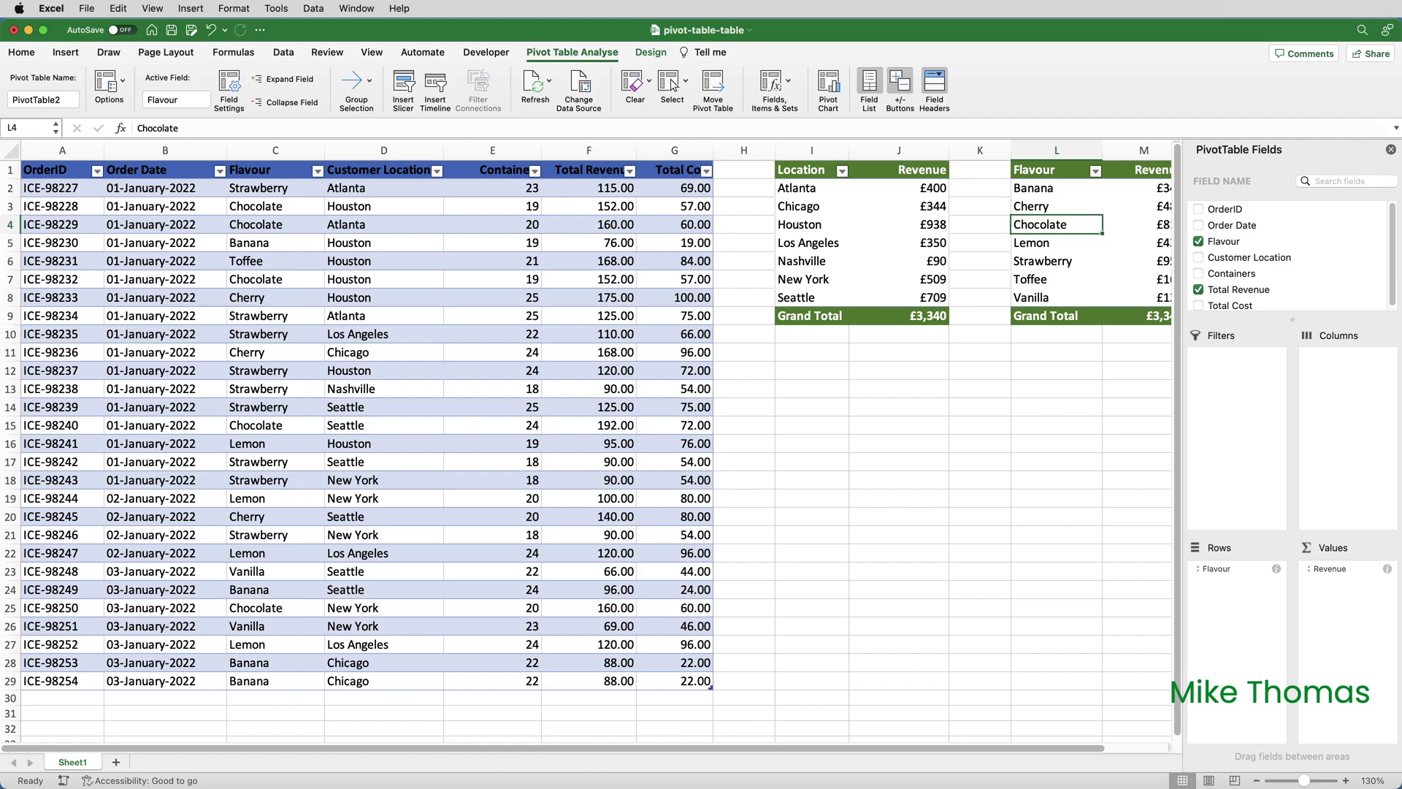
pyautogui.click(811, 680)
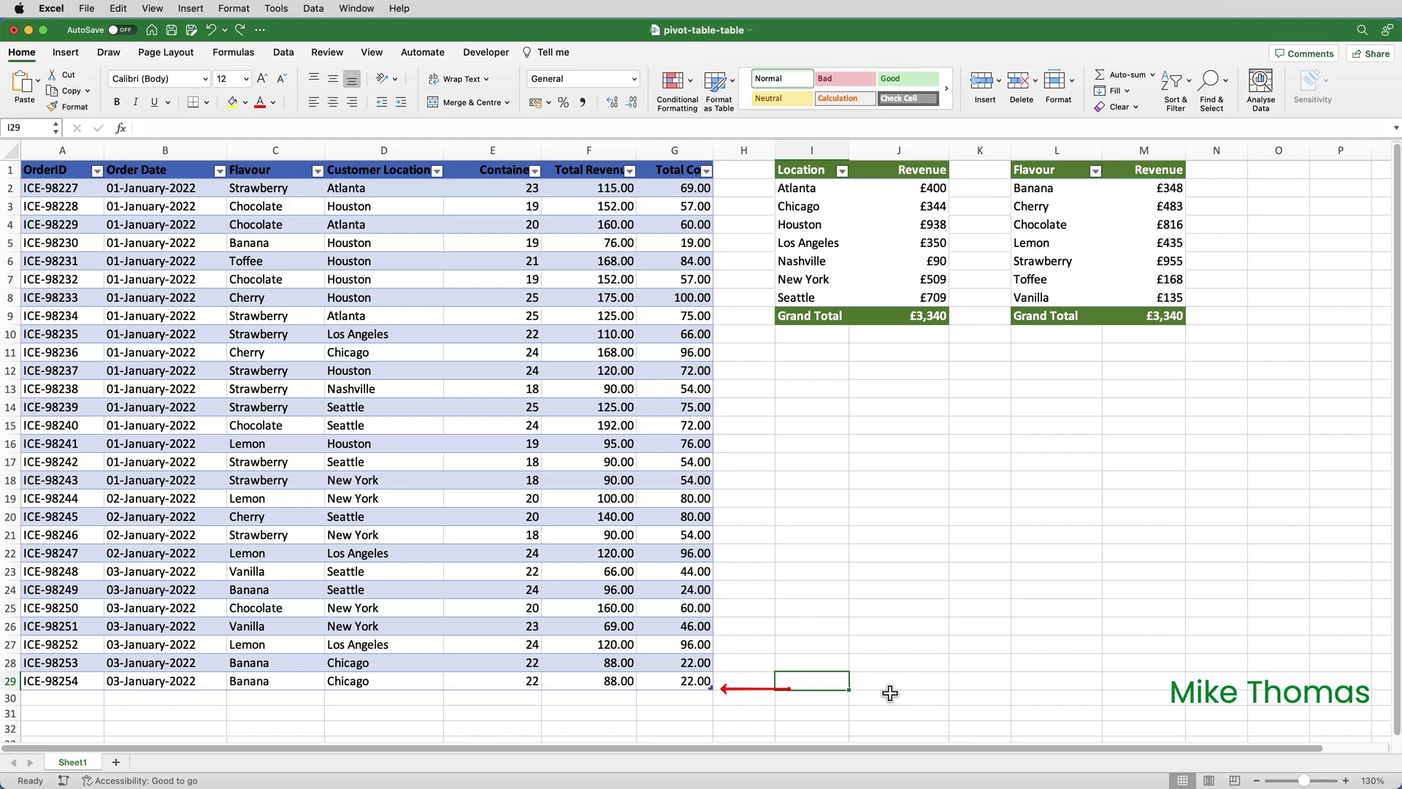
# Copy orders ICE-98253 and ICE-98254 (A28:G29) and paste them into rows 30–31
pyautogui.click(47, 661)
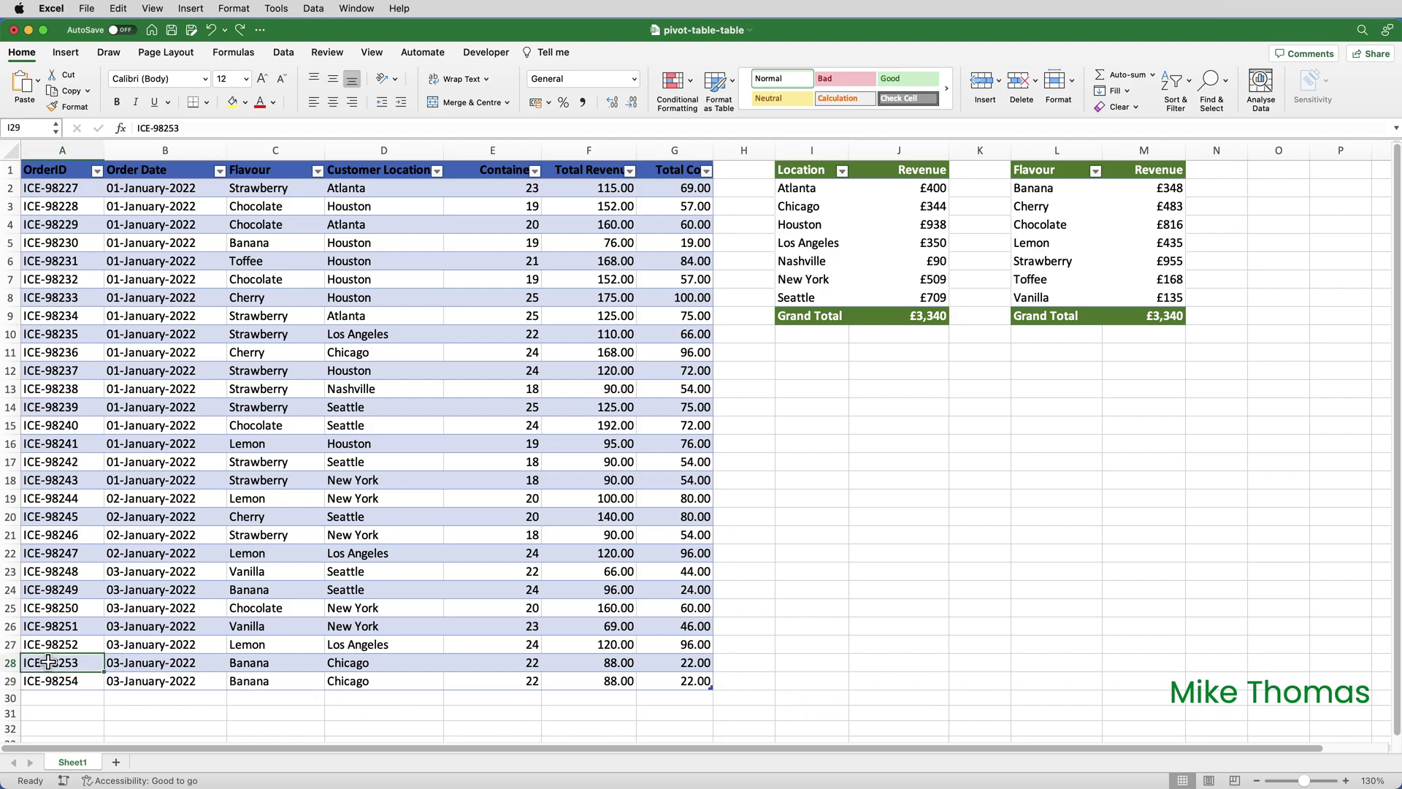
pyautogui.moveTo(47, 661); pyautogui.dragTo(664, 676)
pyautogui.press('super+c')
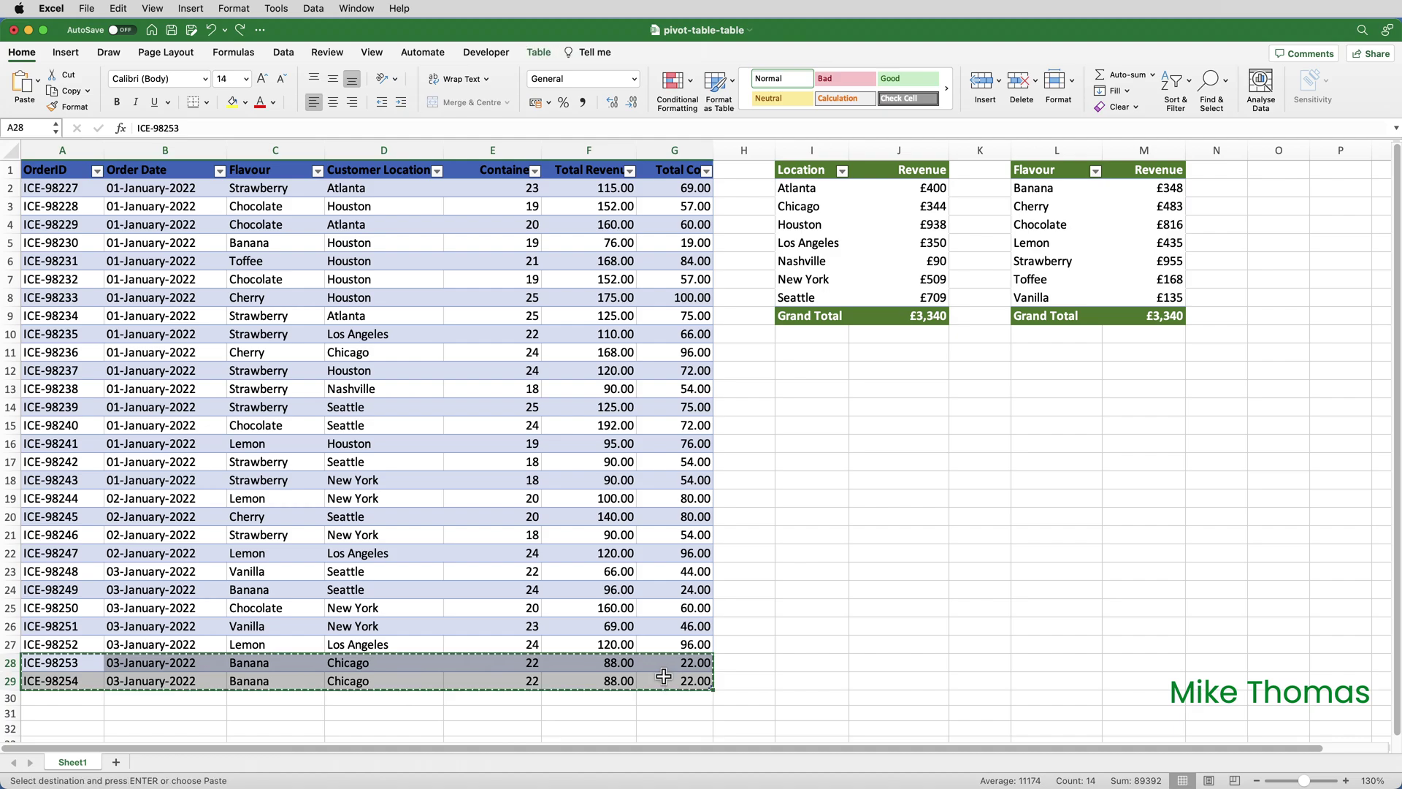
pyautogui.click(64, 702)
pyautogui.press('super+v')
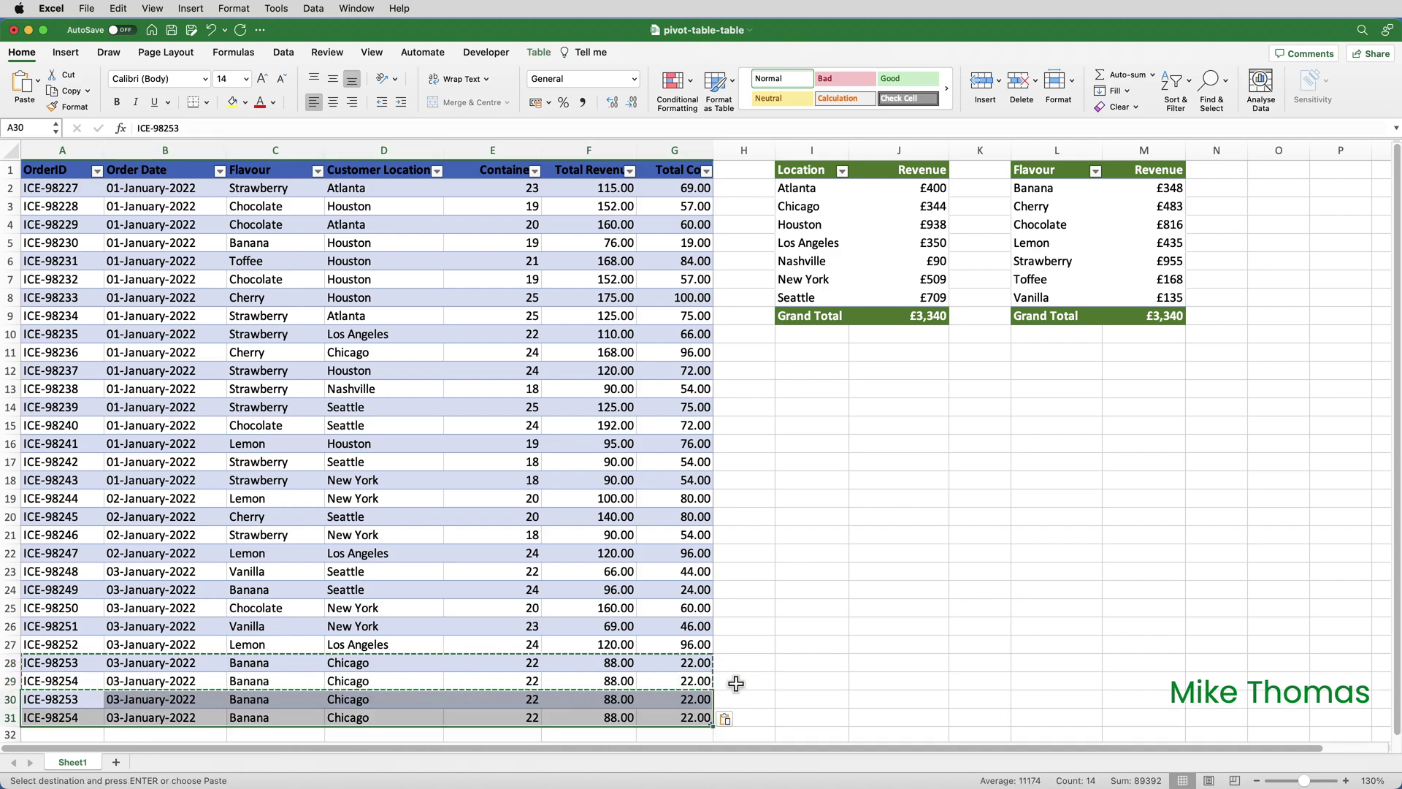
pyautogui.click(832, 681)
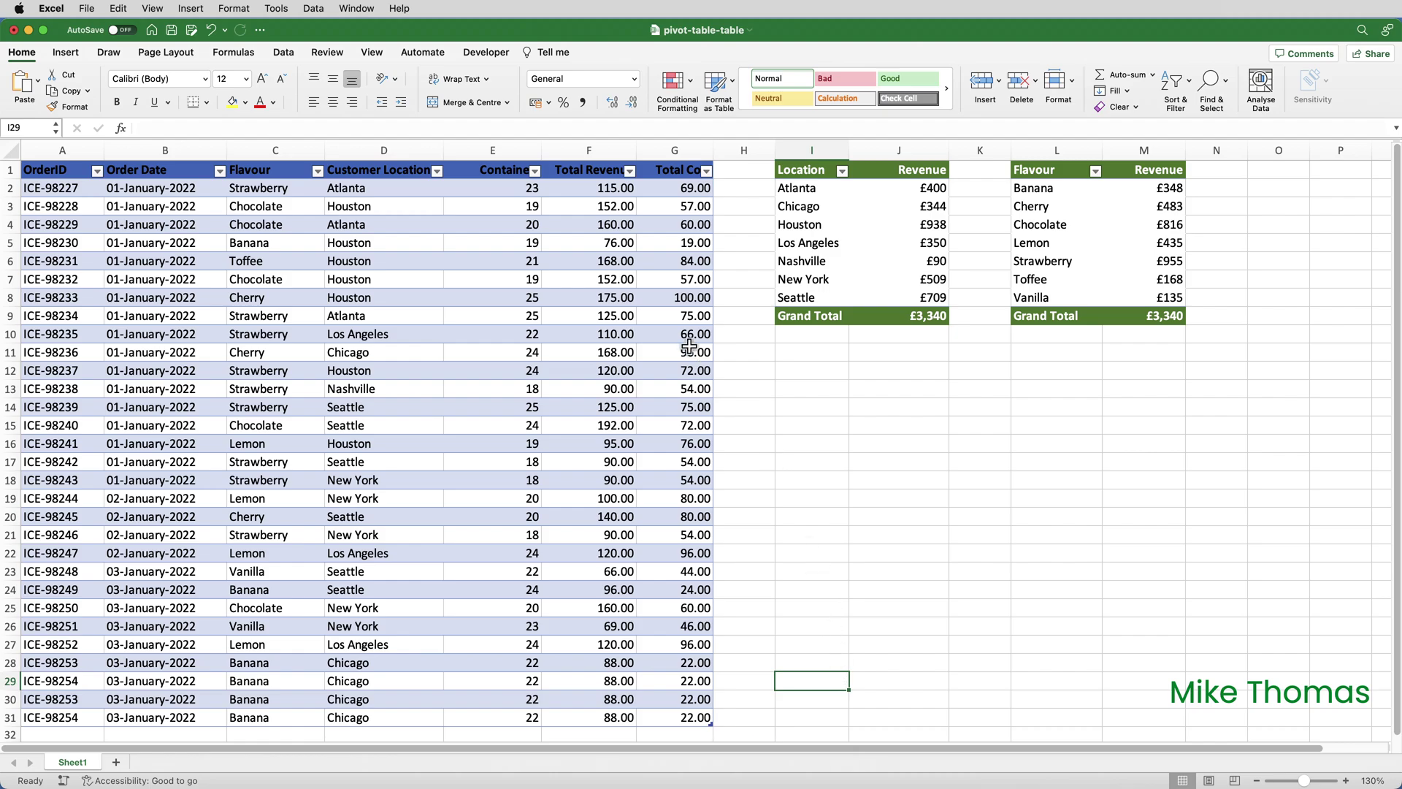
# Run Refresh All from the Data tab so both pivot totals read £3,516
pyautogui.click(287, 52)
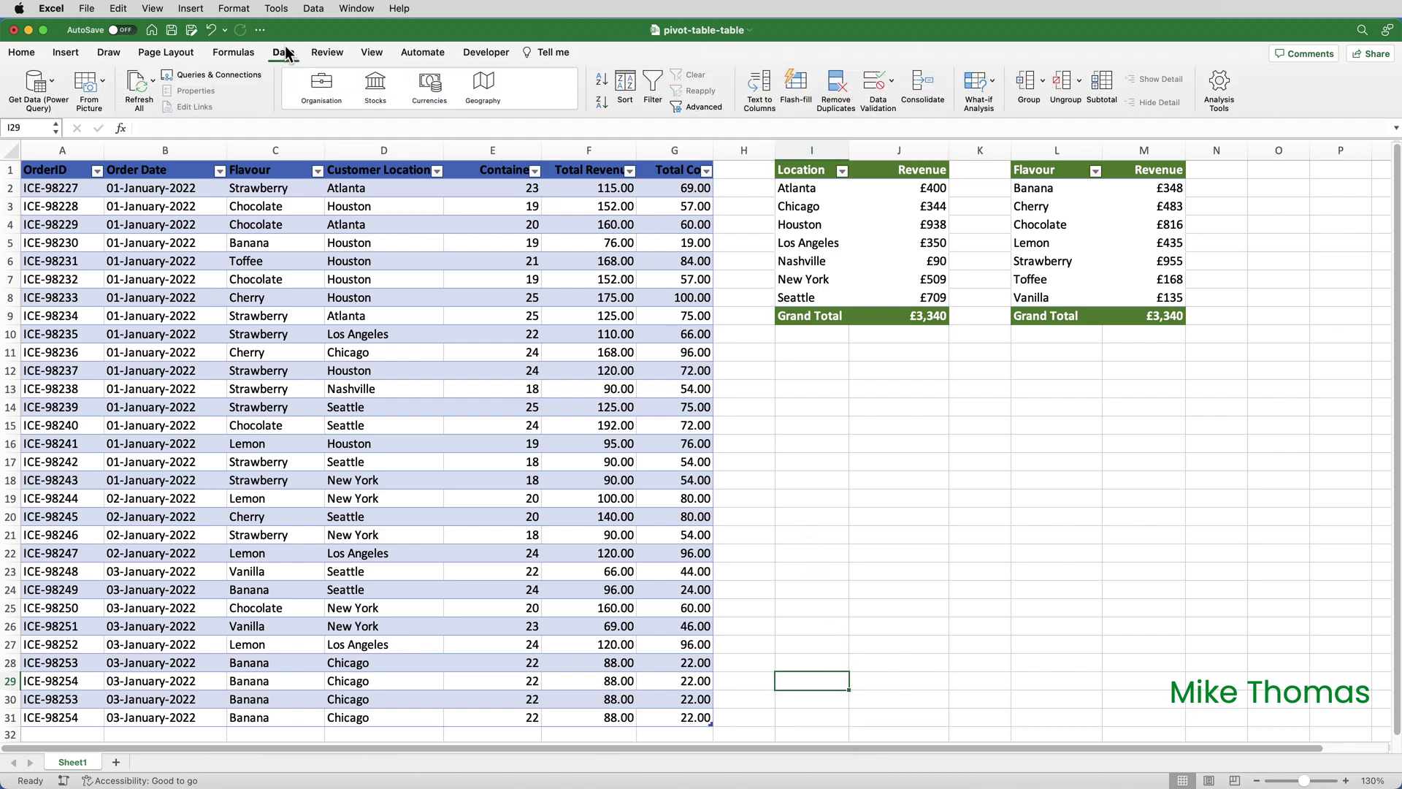
pyautogui.click(141, 85)
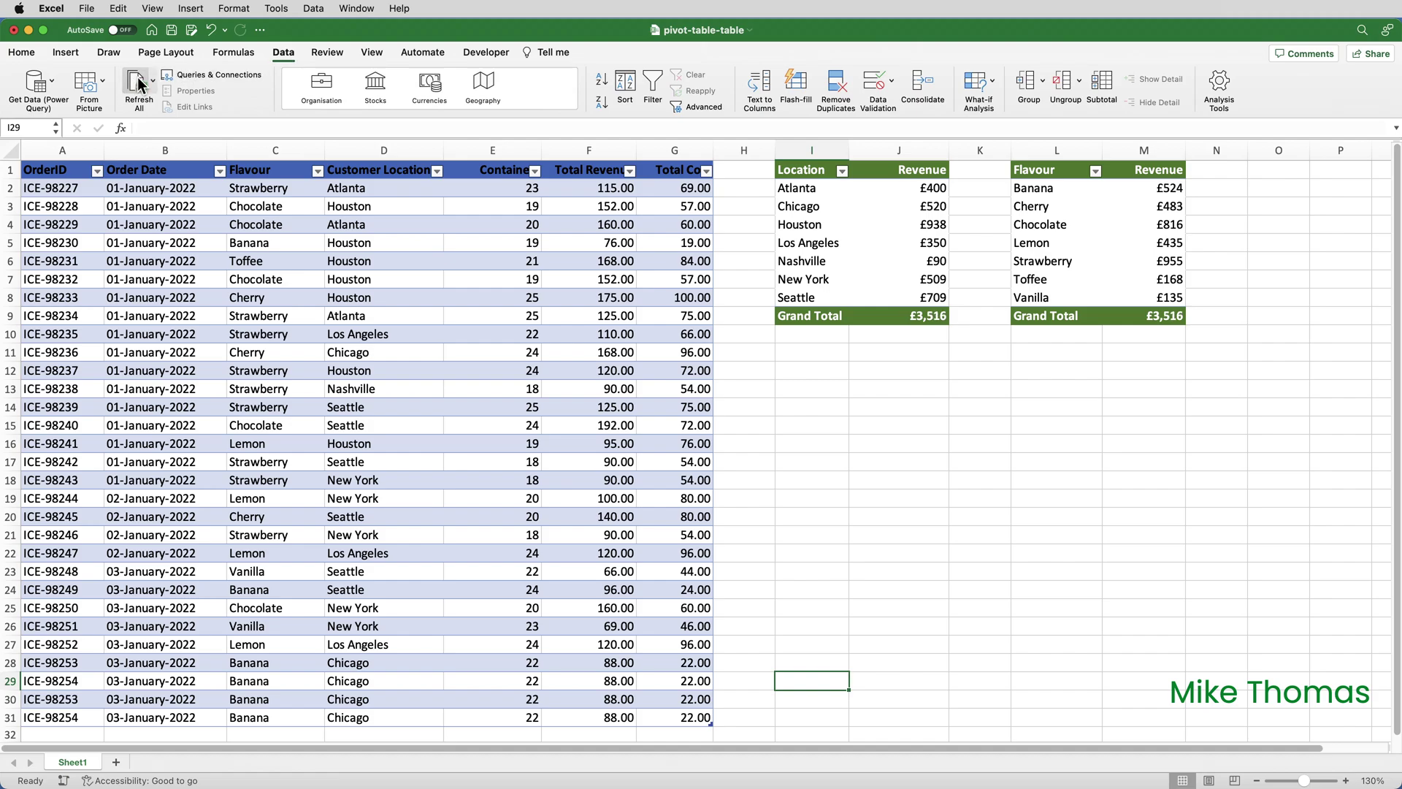